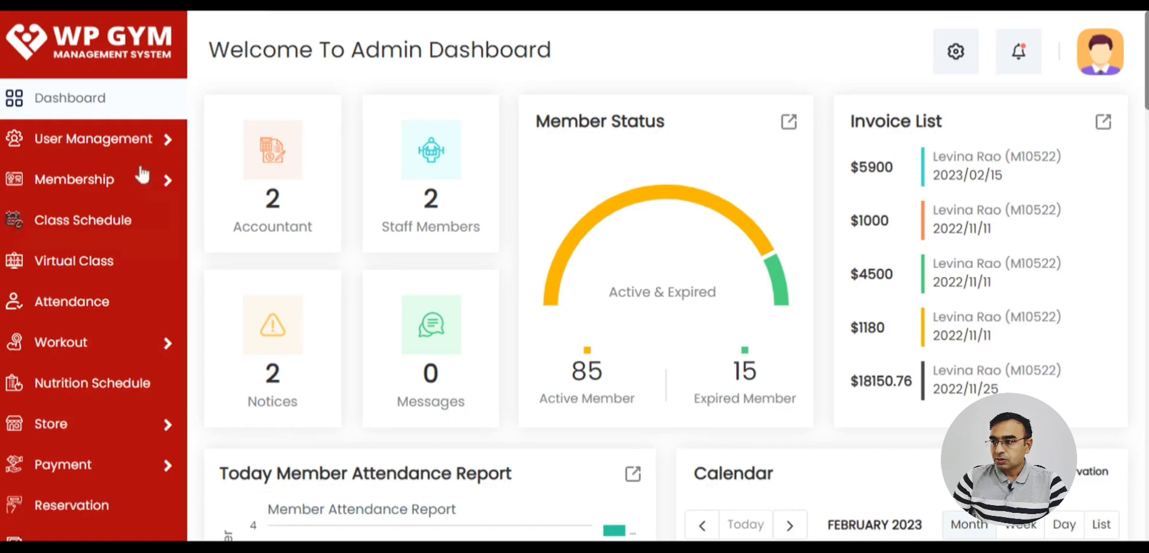
Look over the dashboard panels and show all events on January 29, 2023
{"action": "left_click_drag", "start_coordinate": [207, 50], "coordinate": [574, 55]}
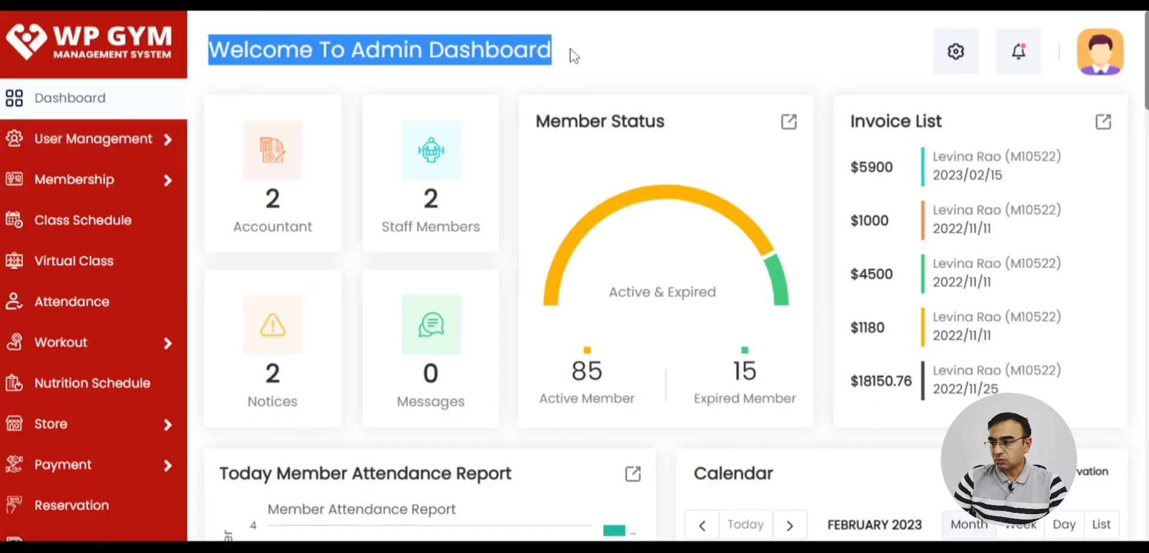
{"action": "scroll", "coordinate": [231, 275], "scroll_direction": "down", "scroll_amount": 5}
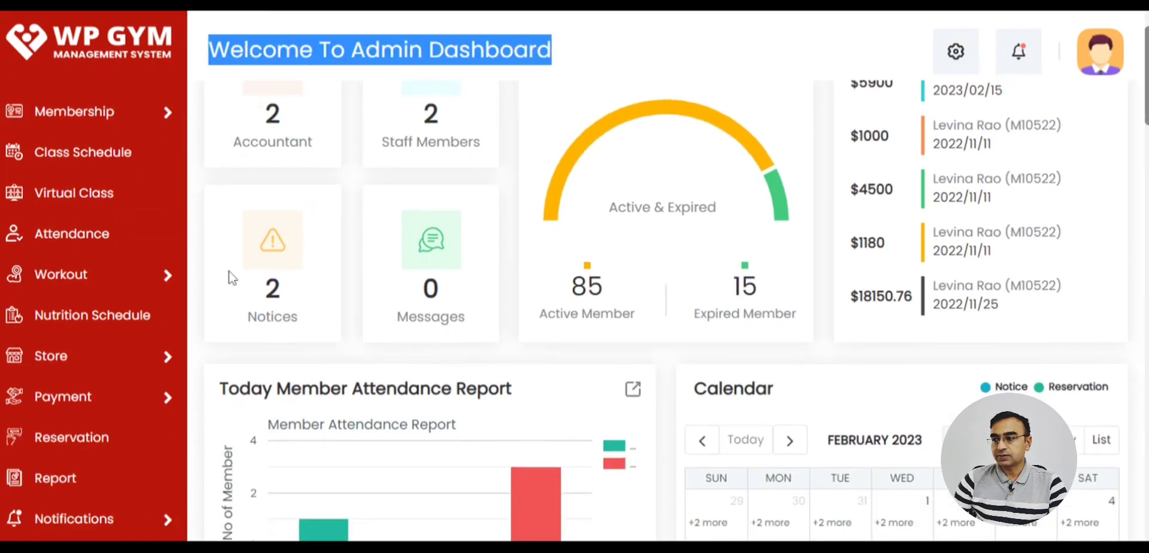
{"action": "left_click", "coordinate": [261, 213]}
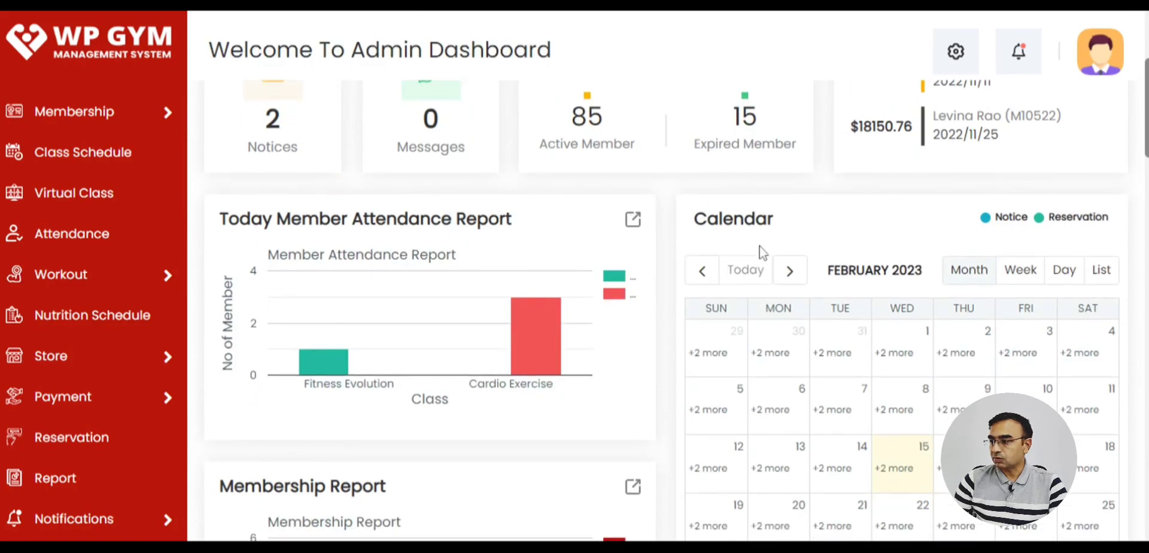
{"action": "scroll", "coordinate": [697, 189], "scroll_direction": "down", "scroll_amount": 3}
{"action": "left_click", "coordinate": [722, 181]}
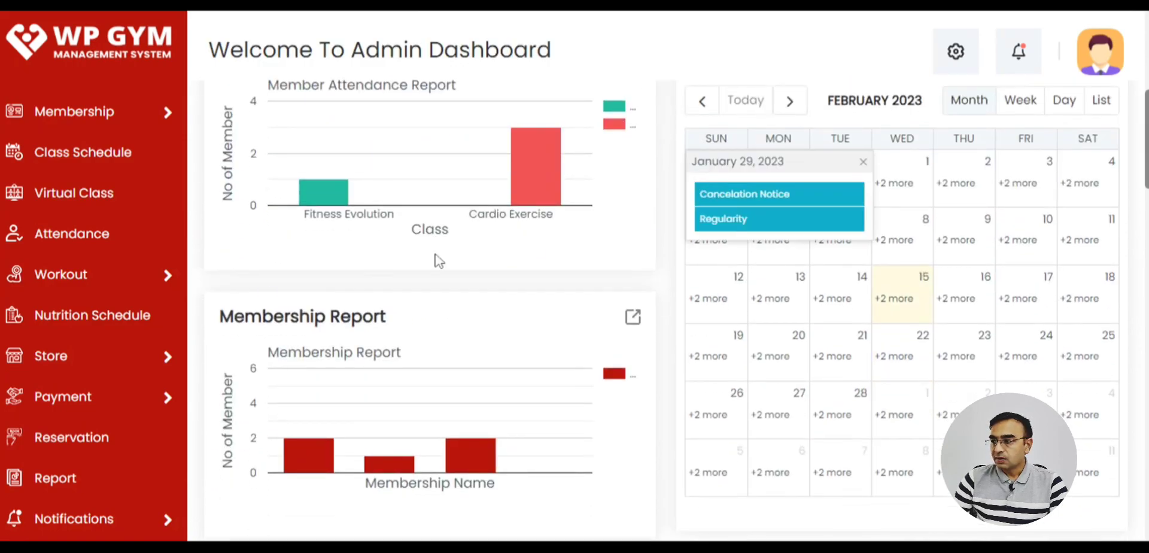
{"action": "scroll", "coordinate": [251, 303], "scroll_direction": "down", "scroll_amount": 7}
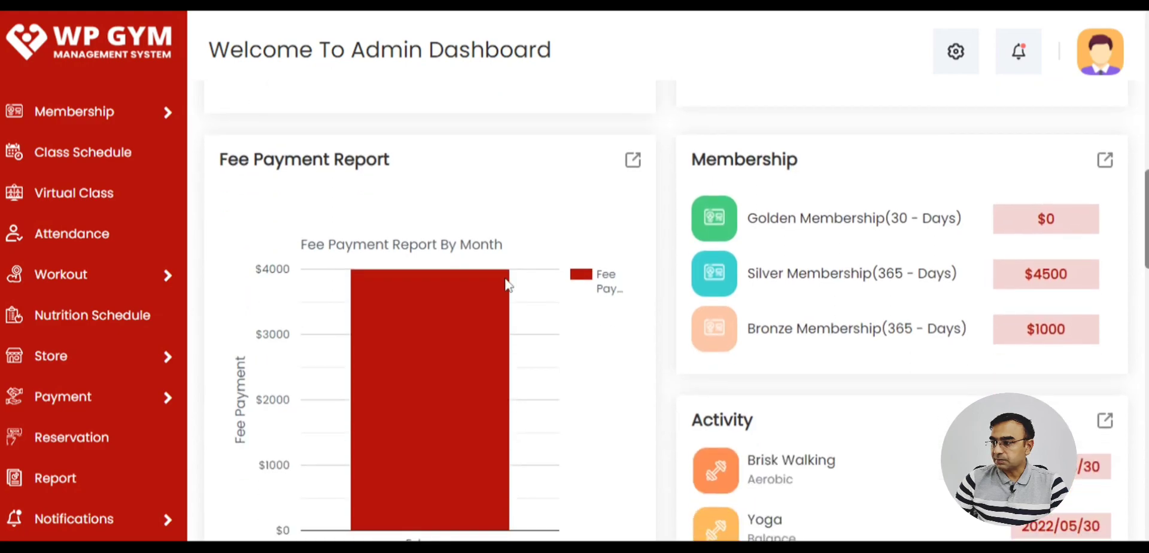
View the Golden Membership details, then close the popup
{"action": "left_click", "coordinate": [778, 213]}
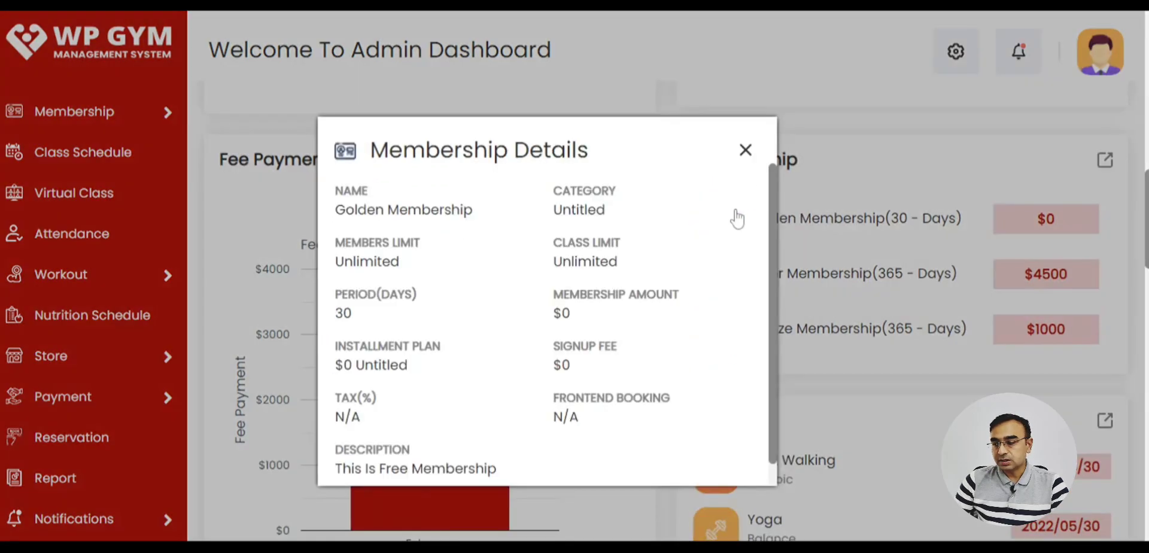
{"action": "scroll", "coordinate": [490, 228], "scroll_direction": "down", "scroll_amount": 1}
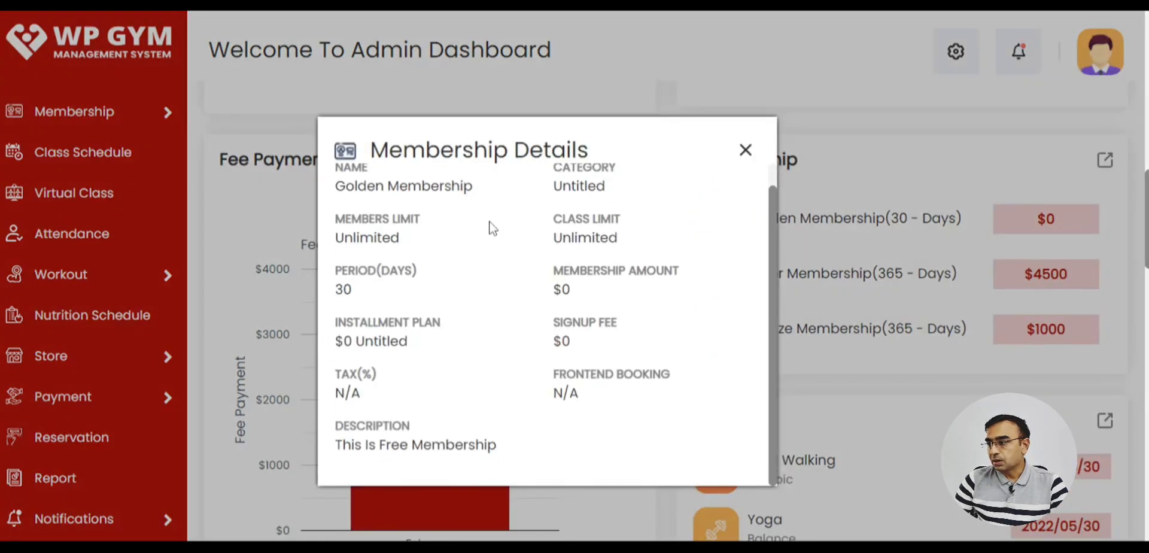
{"action": "left_click", "coordinate": [745, 150]}
Scroll to the weekly schedule list and bring up the System Settings submenu
{"action": "scroll", "coordinate": [341, 374], "scroll_direction": "down", "scroll_amount": 8}
{"action": "scroll", "coordinate": [340, 368], "scroll_direction": "down", "scroll_amount": 5}
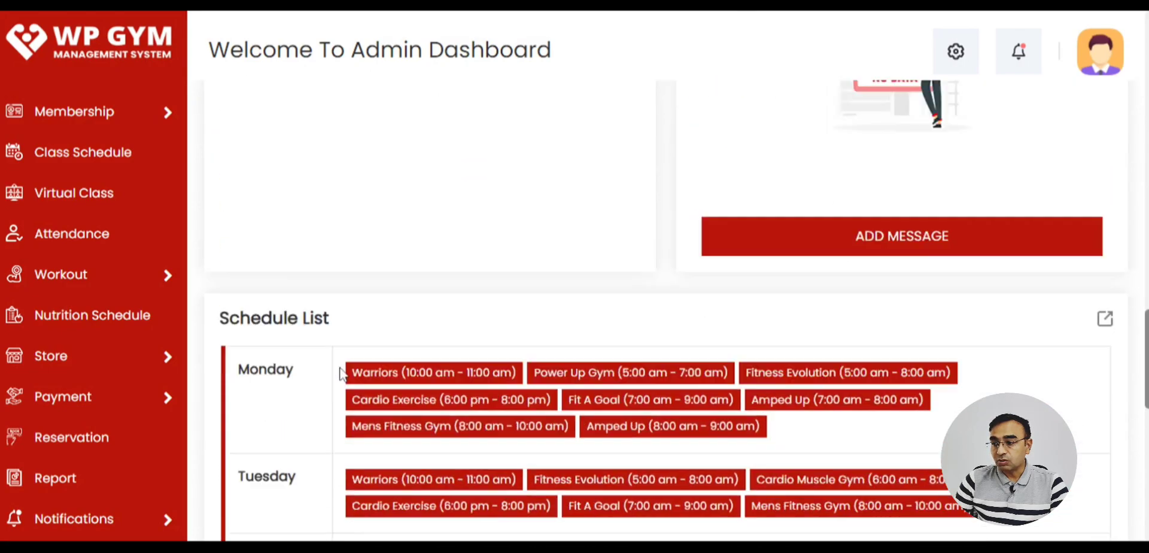
{"action": "left_click_drag", "start_coordinate": [219, 213], "coordinate": [317, 213]}
{"action": "left_click", "coordinate": [337, 219]}
{"action": "scroll", "coordinate": [658, 359], "scroll_direction": "down", "scroll_amount": 10}
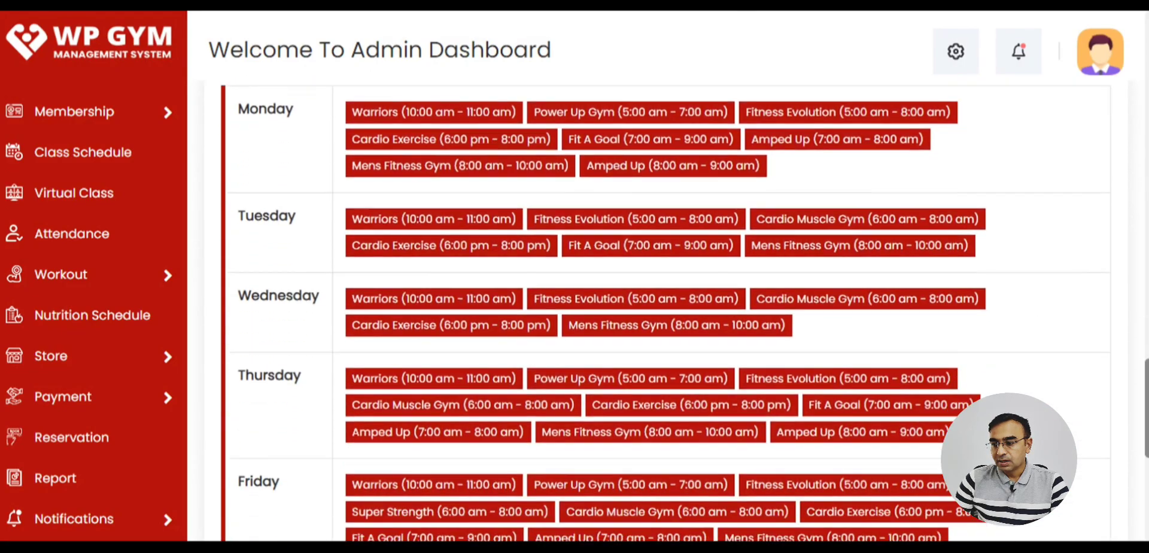
{"action": "mouse_move", "coordinate": [165, 463]}
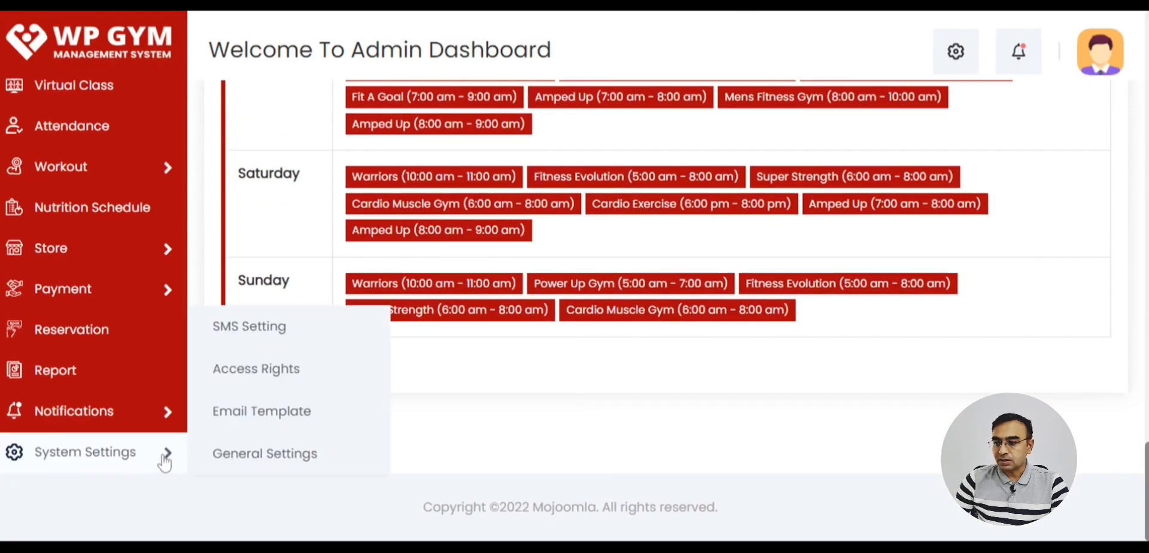
Open General Settings and review the gym name and Gym Header Logo fields
{"action": "left_click", "coordinate": [258, 454]}
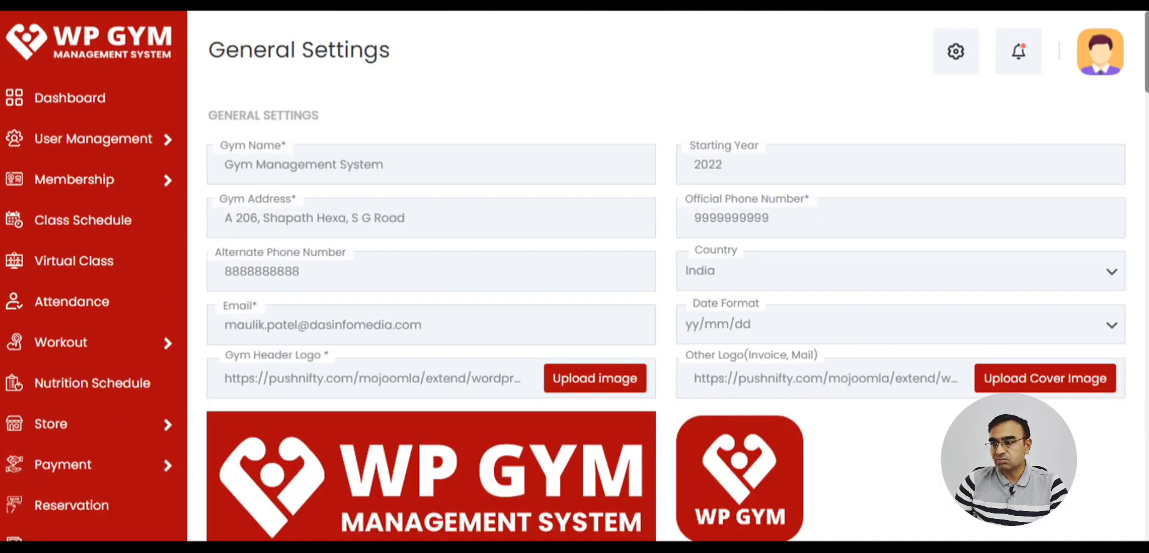
{"action": "triple_click", "coordinate": [338, 118]}
{"action": "left_click", "coordinate": [223, 171]}
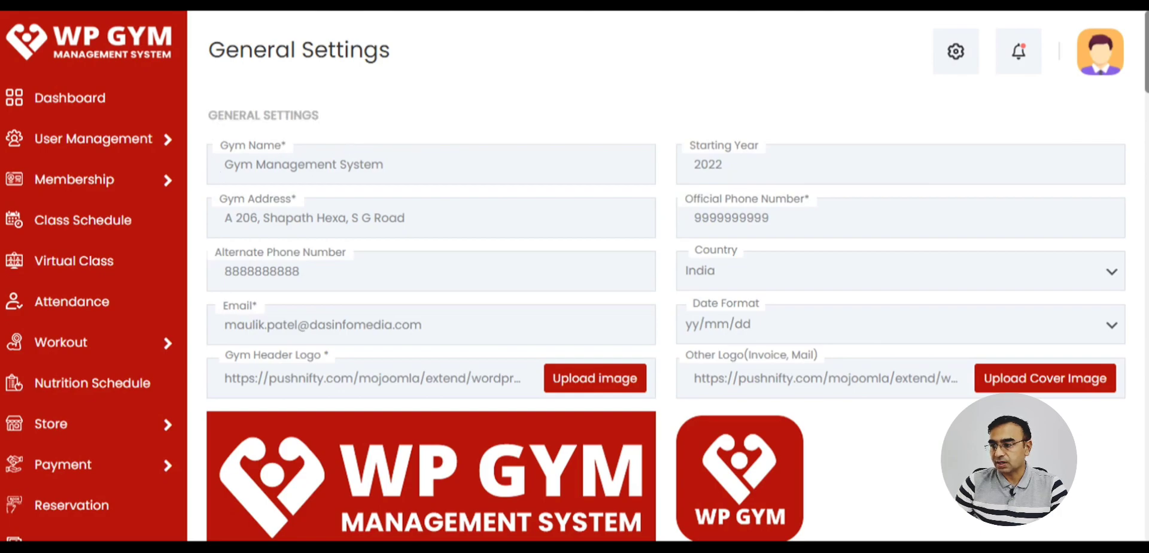
{"action": "left_click_drag", "start_coordinate": [385, 165], "coordinate": [223, 164]}
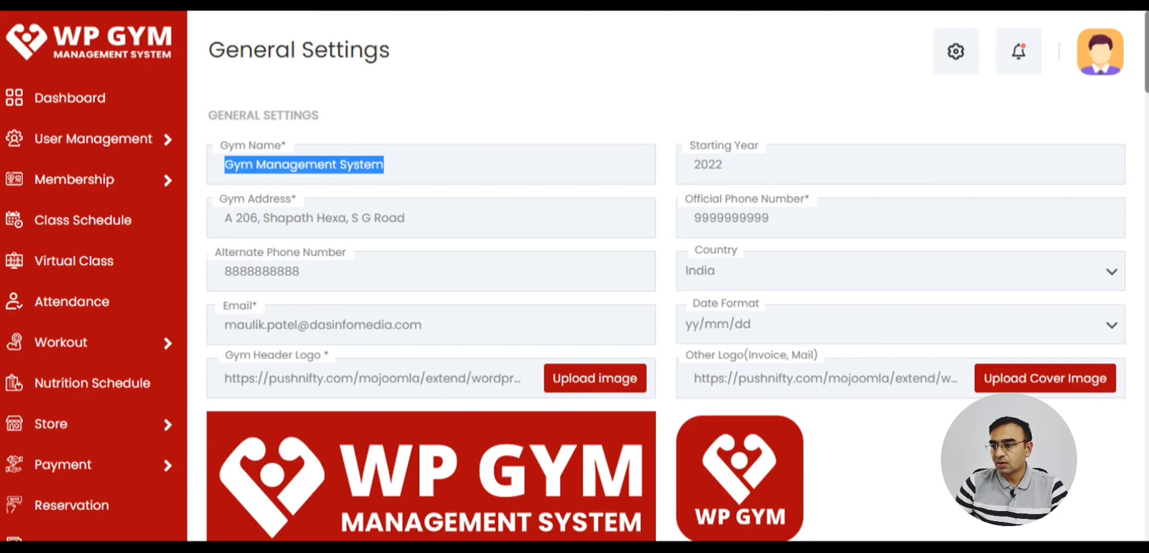
{"action": "left_click", "coordinate": [225, 218]}
{"action": "left_click_drag", "start_coordinate": [226, 218], "coordinate": [404, 218]}
{"action": "scroll", "coordinate": [404, 217], "scroll_direction": "down", "scroll_amount": 3}
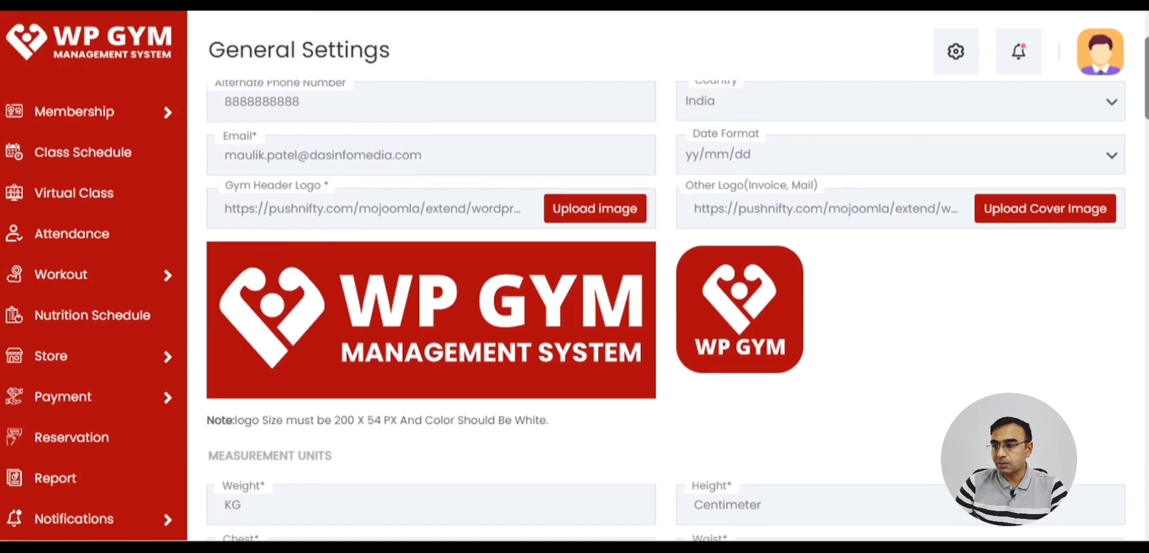
{"action": "left_click_drag", "start_coordinate": [231, 197], "coordinate": [324, 192]}
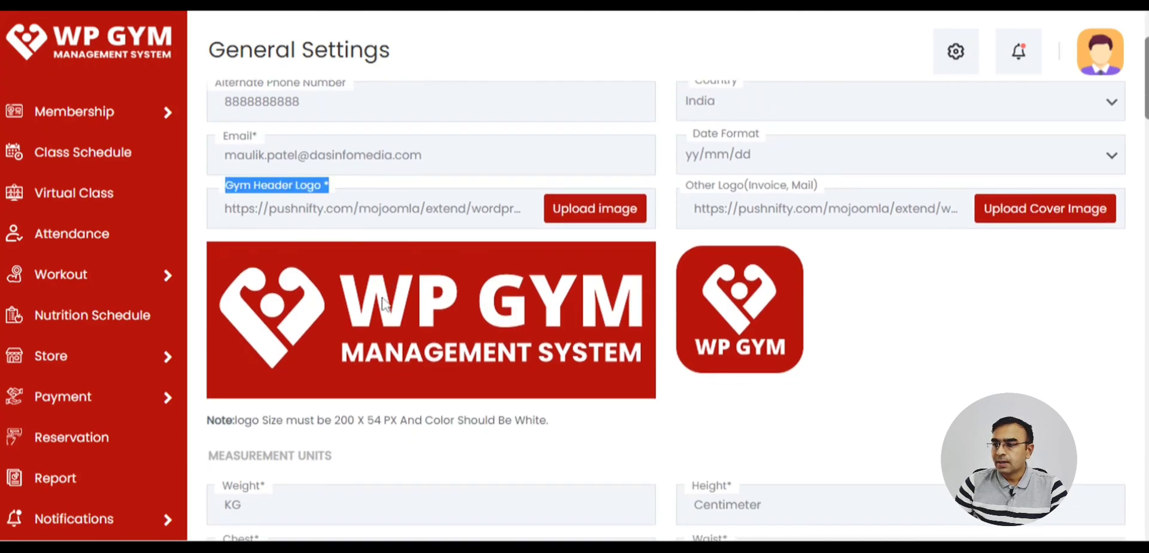
Review the measurement units, including Weight, and the PayPal email and currency fields
{"action": "scroll", "coordinate": [375, 274], "scroll_direction": "down", "scroll_amount": 4}
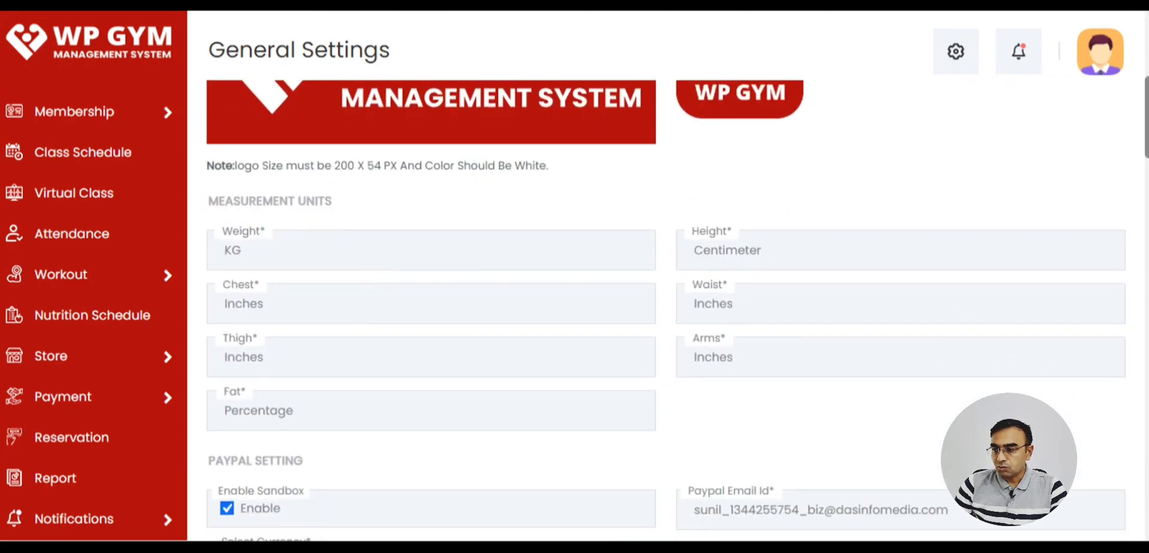
{"action": "left_click_drag", "start_coordinate": [208, 201], "coordinate": [332, 201]}
{"action": "left_click_drag", "start_coordinate": [229, 234], "coordinate": [259, 238]}
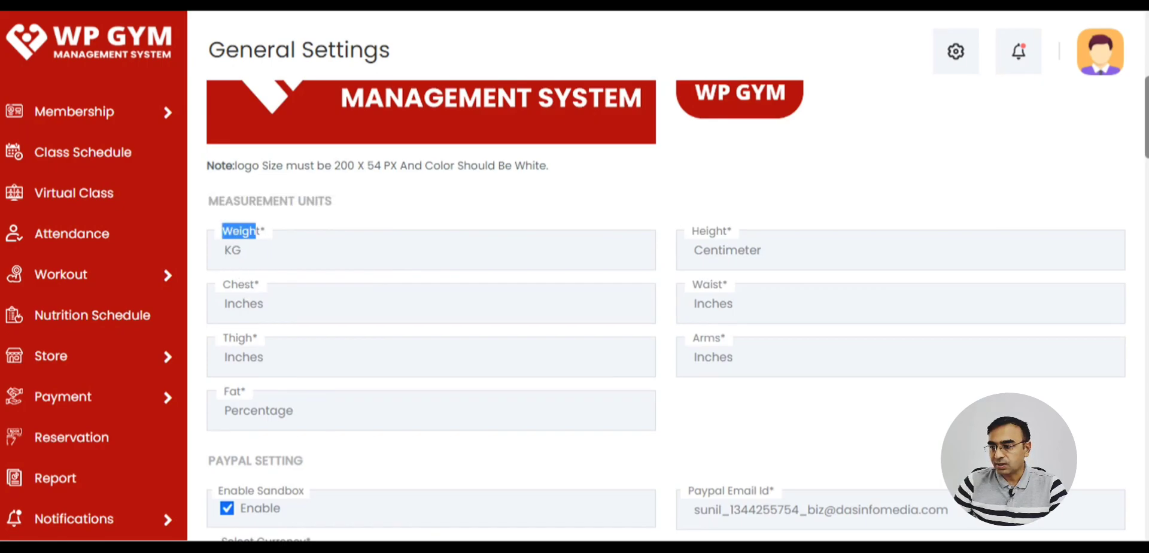
{"action": "scroll", "coordinate": [225, 305], "scroll_direction": "down", "scroll_amount": 4}
{"action": "left_click_drag", "start_coordinate": [208, 206], "coordinate": [304, 207]}
{"action": "left_click_drag", "start_coordinate": [692, 255], "coordinate": [949, 254]}
{"action": "left_click_drag", "start_coordinate": [221, 287], "coordinate": [321, 297]}
Look over the one-time payment and recurring settings sections
{"action": "scroll", "coordinate": [270, 339], "scroll_direction": "down", "scroll_amount": 3}
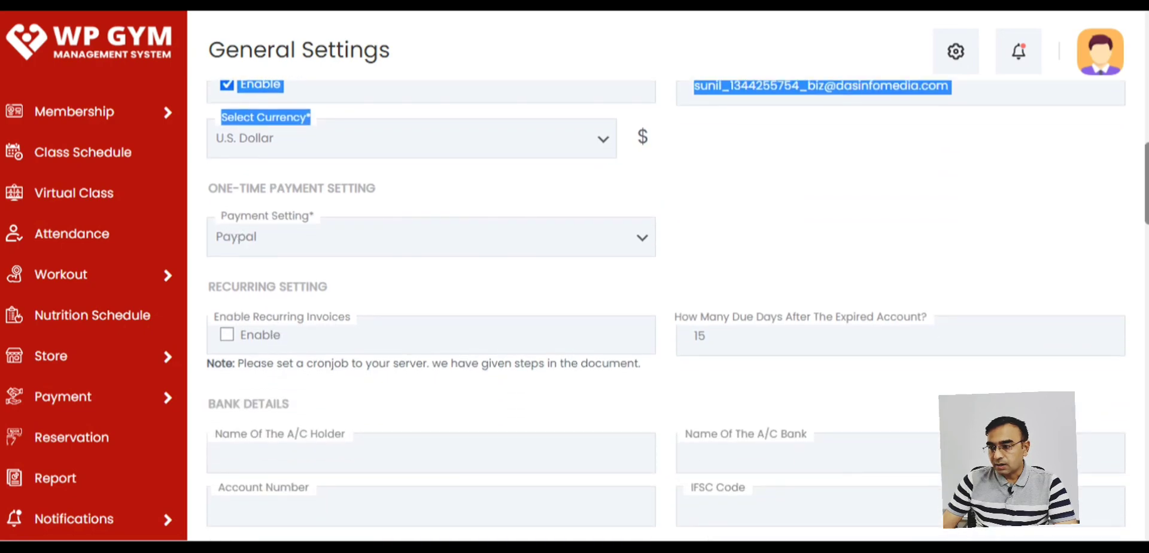
{"action": "left_click_drag", "start_coordinate": [208, 188], "coordinate": [395, 191]}
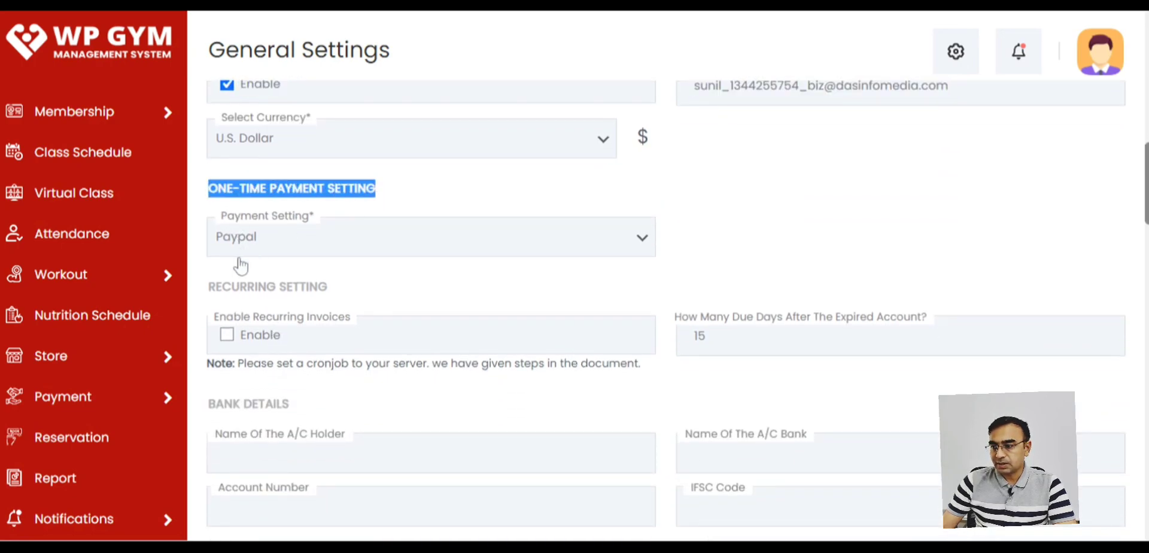
{"action": "left_click", "coordinate": [646, 320]}
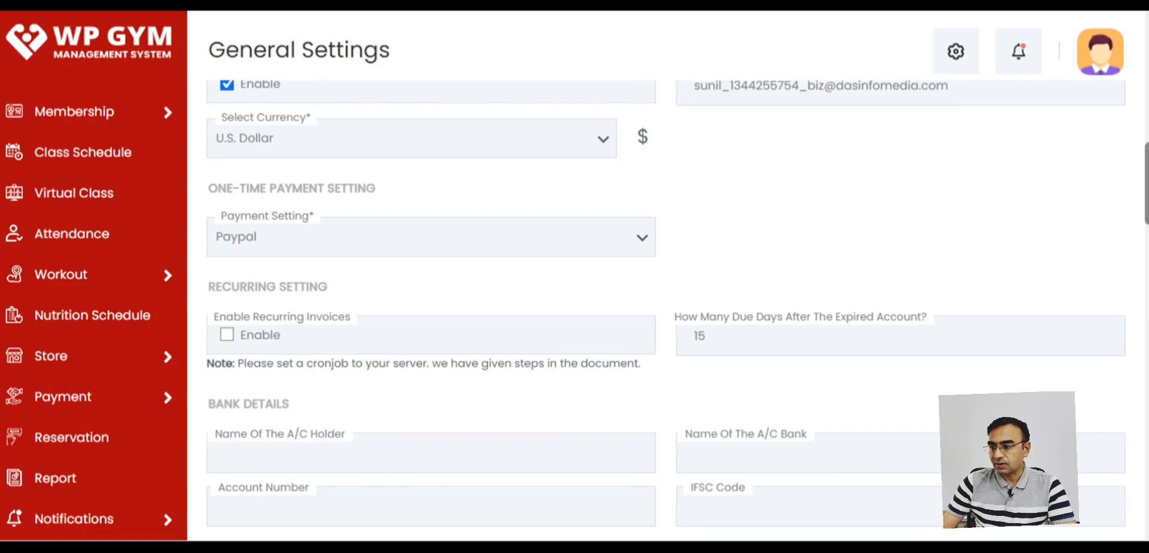
{"action": "left_click_drag", "start_coordinate": [211, 287], "coordinate": [327, 288]}
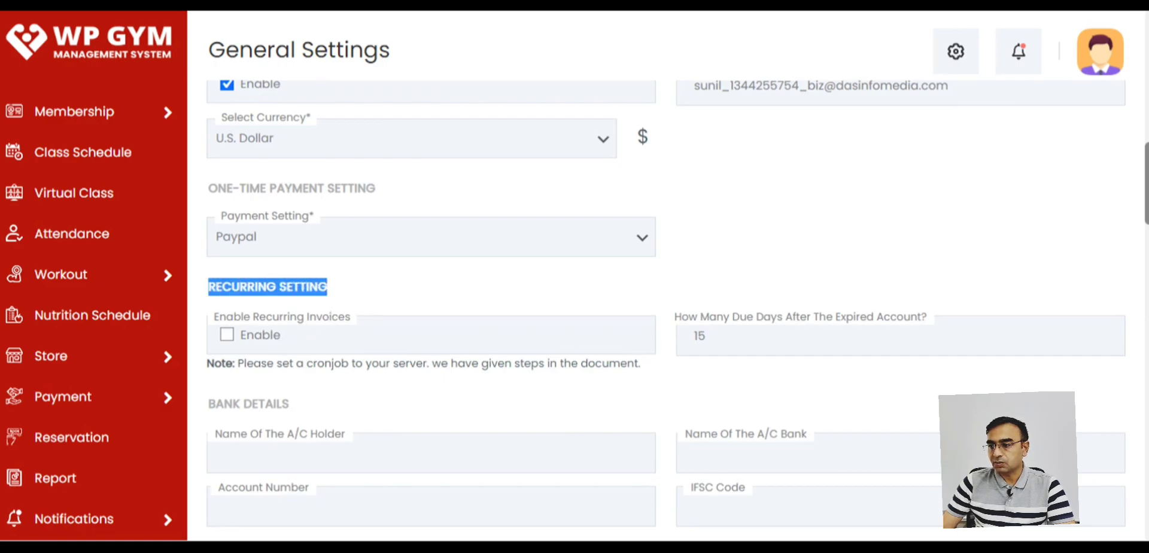
{"action": "scroll", "coordinate": [333, 323], "scroll_direction": "down", "scroll_amount": 12}
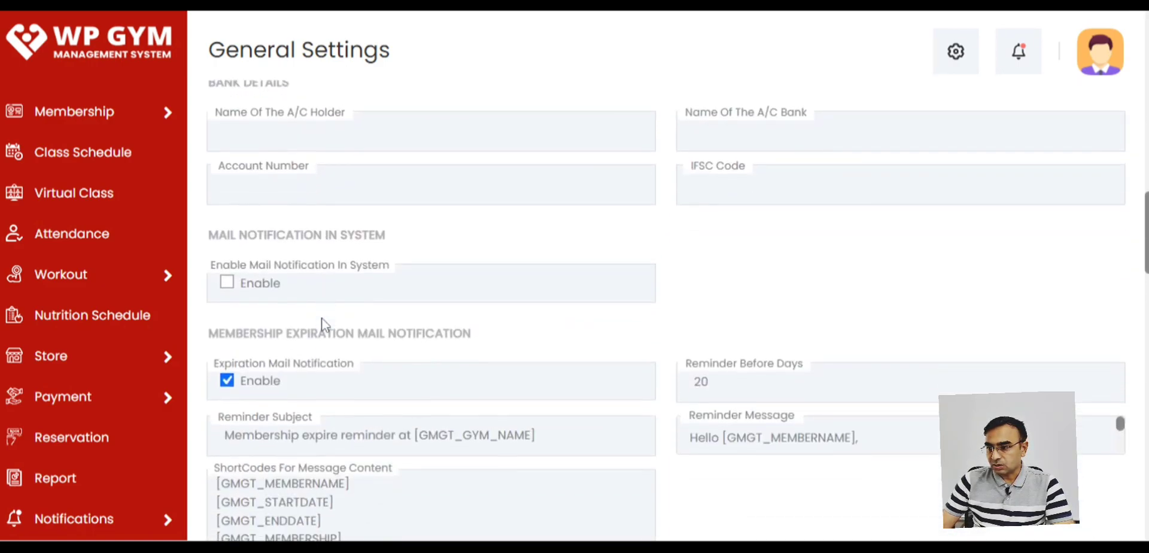
{"action": "scroll", "coordinate": [322, 325], "scroll_direction": "down", "scroll_amount": 12}
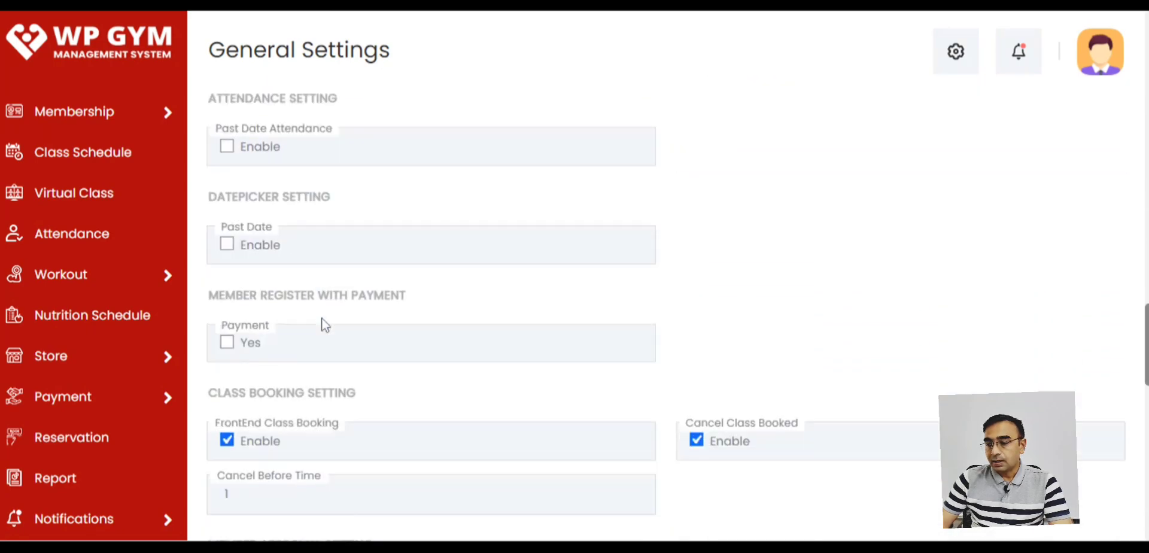
{"action": "scroll", "coordinate": [322, 324], "scroll_direction": "down", "scroll_amount": 2}
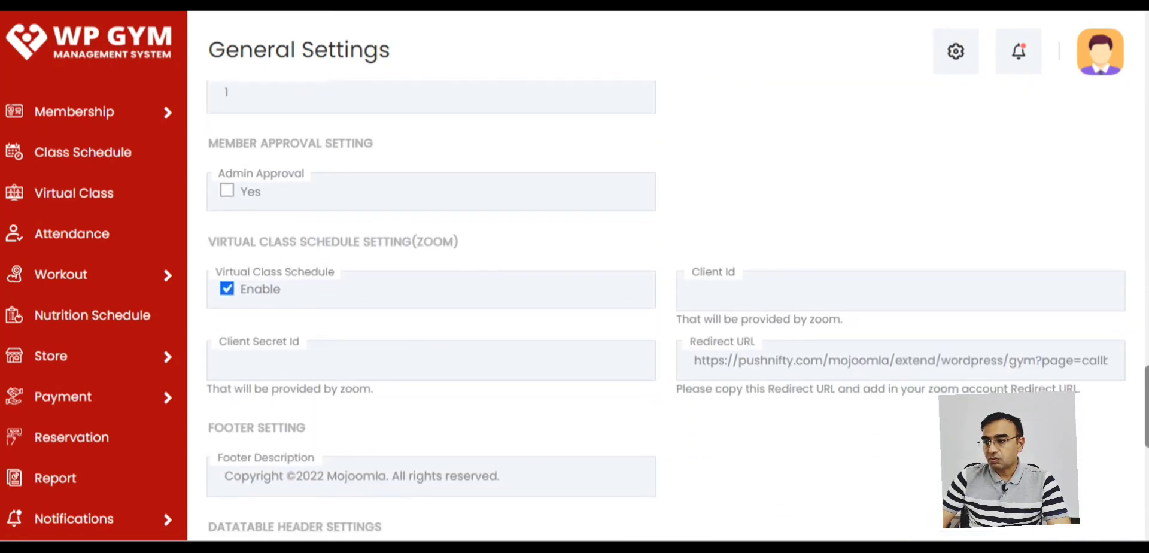
{"action": "left_click_drag", "start_coordinate": [209, 242], "coordinate": [459, 243]}
{"action": "left_click", "coordinate": [227, 289]}
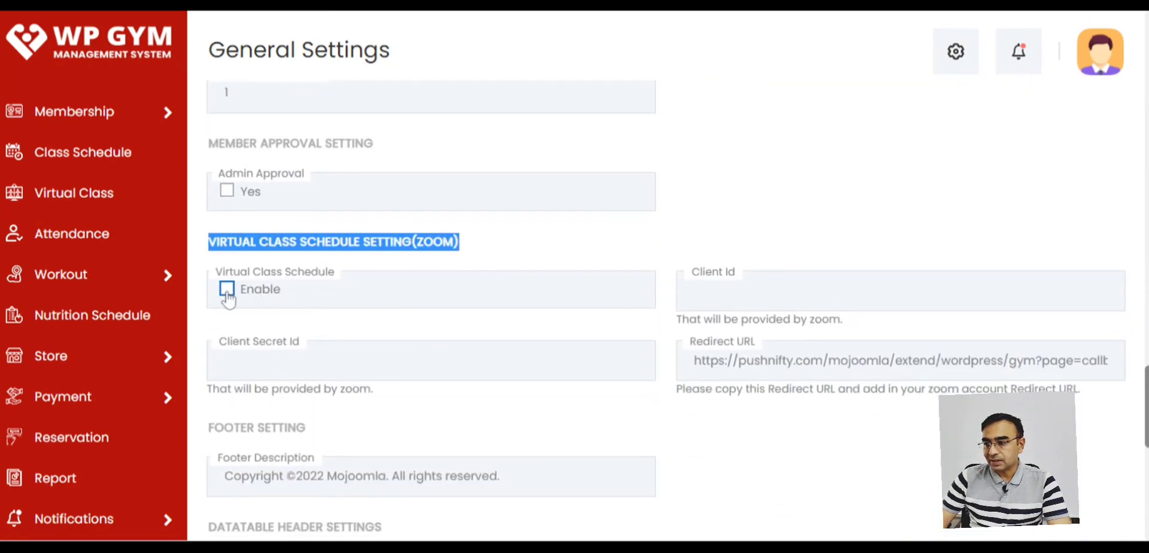
{"action": "left_click", "coordinate": [227, 289]}
{"action": "left_click", "coordinate": [682, 299]}
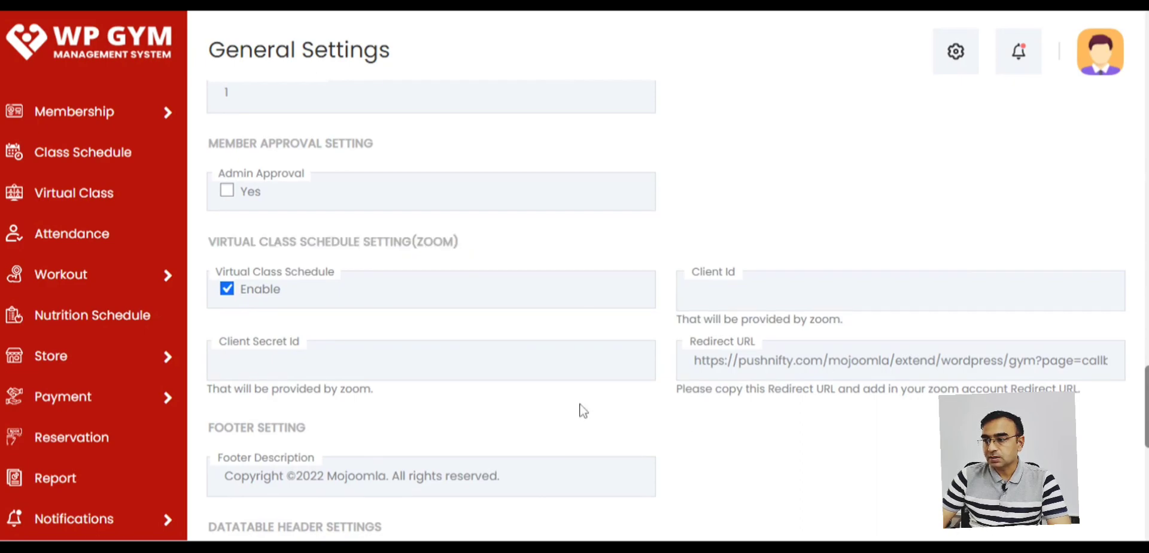
{"action": "scroll", "coordinate": [495, 365], "scroll_direction": "down", "scroll_amount": 4}
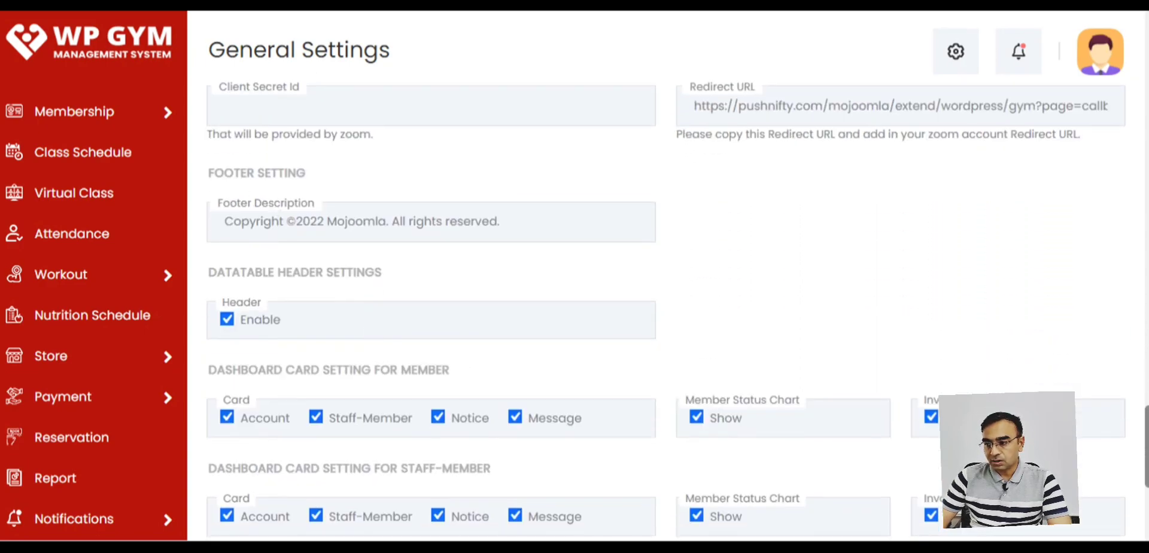
{"action": "left_click_drag", "start_coordinate": [208, 173], "coordinate": [307, 173]}
{"action": "left_click_drag", "start_coordinate": [225, 222], "coordinate": [499, 222]}
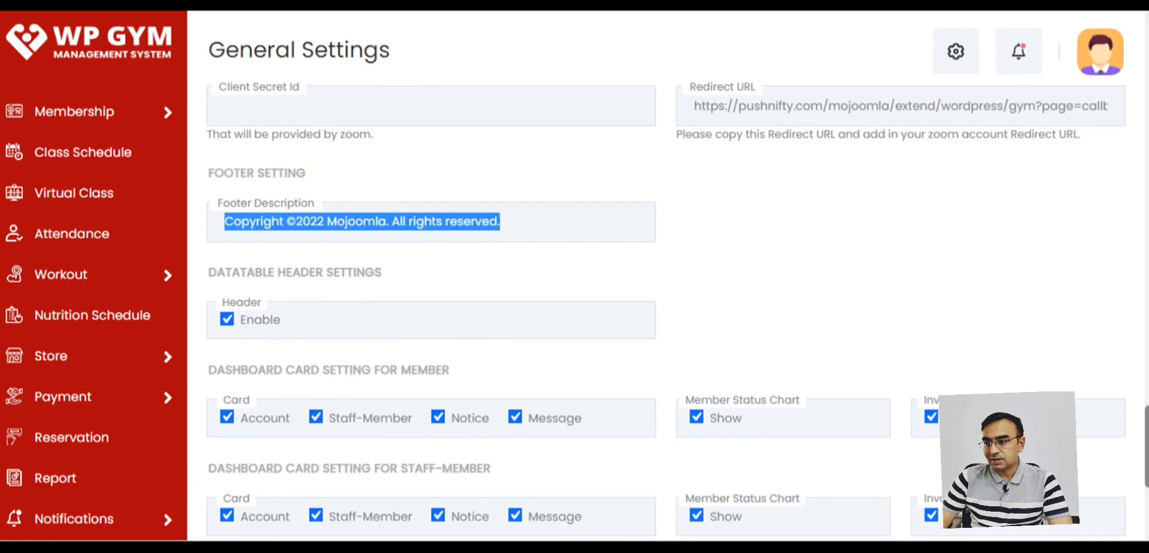
{"action": "left_click_drag", "start_coordinate": [209, 272], "coordinate": [383, 275]}
{"action": "left_click", "coordinate": [228, 319]}
{"action": "left_click", "coordinate": [228, 319]}
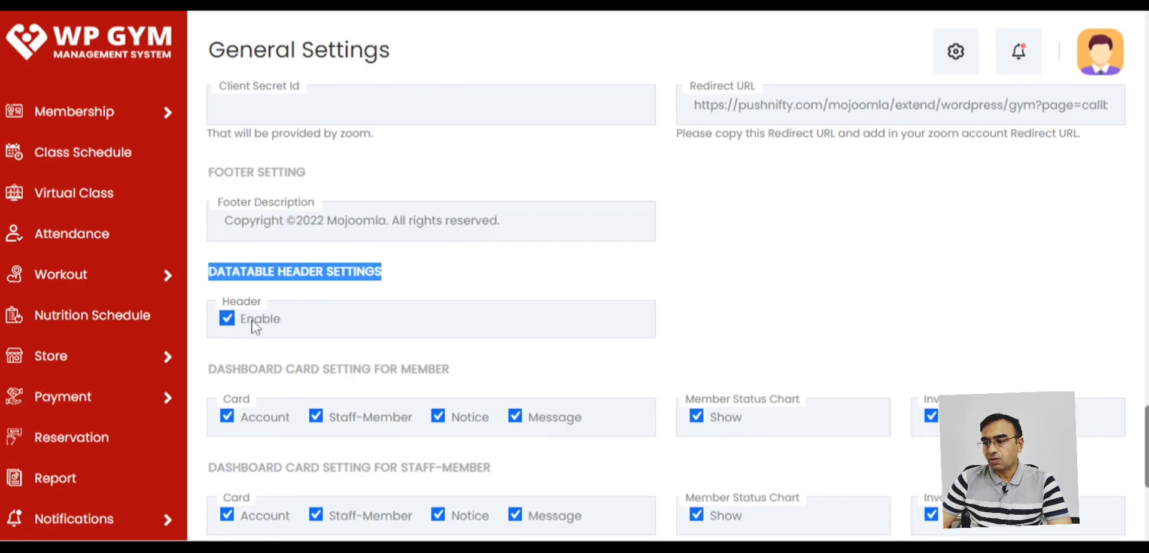
{"action": "scroll", "coordinate": [228, 302], "scroll_direction": "down", "scroll_amount": 2}
{"action": "left_click_drag", "start_coordinate": [208, 285], "coordinate": [412, 310]}
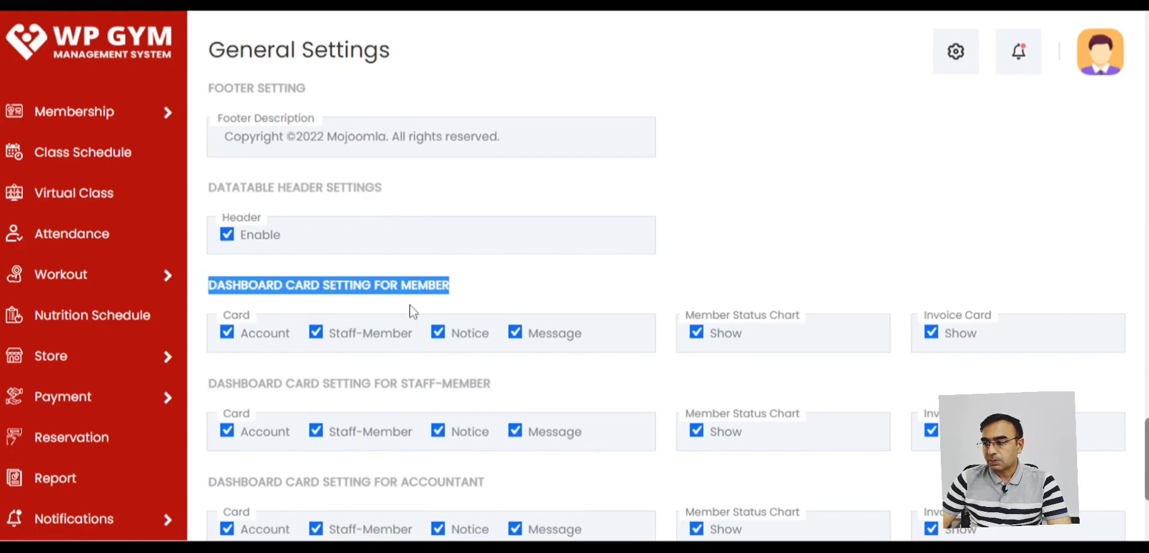
{"action": "scroll", "coordinate": [277, 326], "scroll_direction": "down", "scroll_amount": 2}
{"action": "left_click_drag", "start_coordinate": [209, 298], "coordinate": [502, 311]}
{"action": "scroll", "coordinate": [371, 443], "scroll_direction": "down", "scroll_amount": 3}
{"action": "mouse_move", "coordinate": [159, 456]}
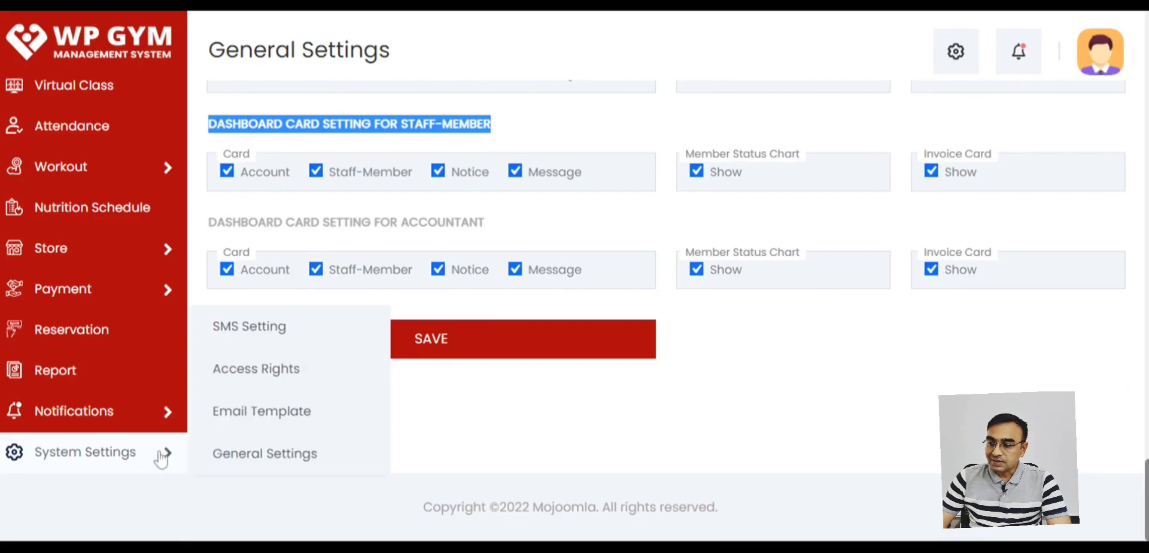
Open Email Template and scroll through the templates down to Invoice Payment Reminder
{"action": "left_click", "coordinate": [245, 420]}
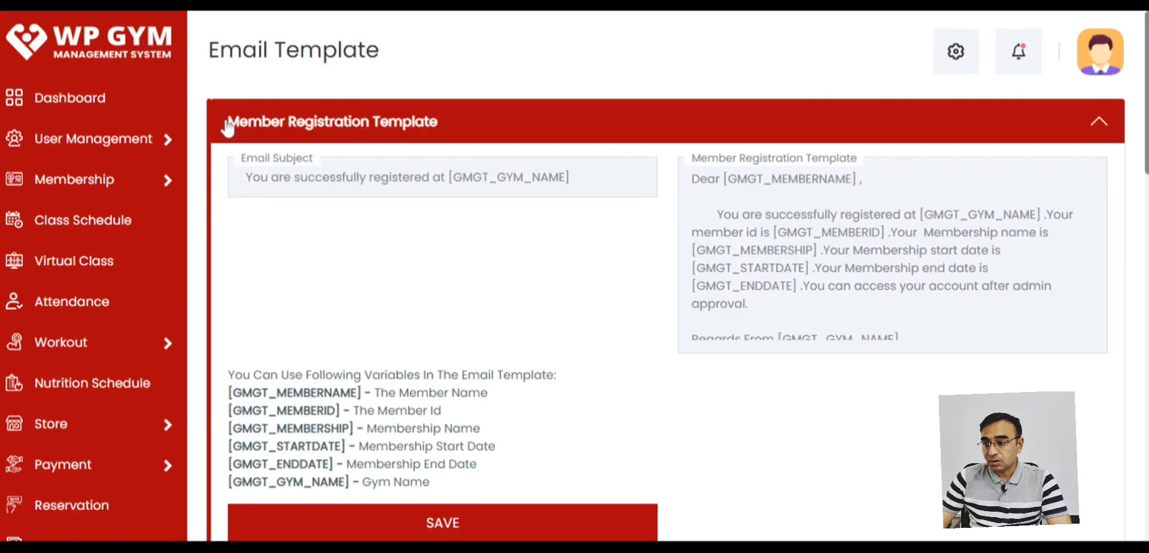
{"action": "scroll", "coordinate": [341, 239], "scroll_direction": "down", "scroll_amount": 8}
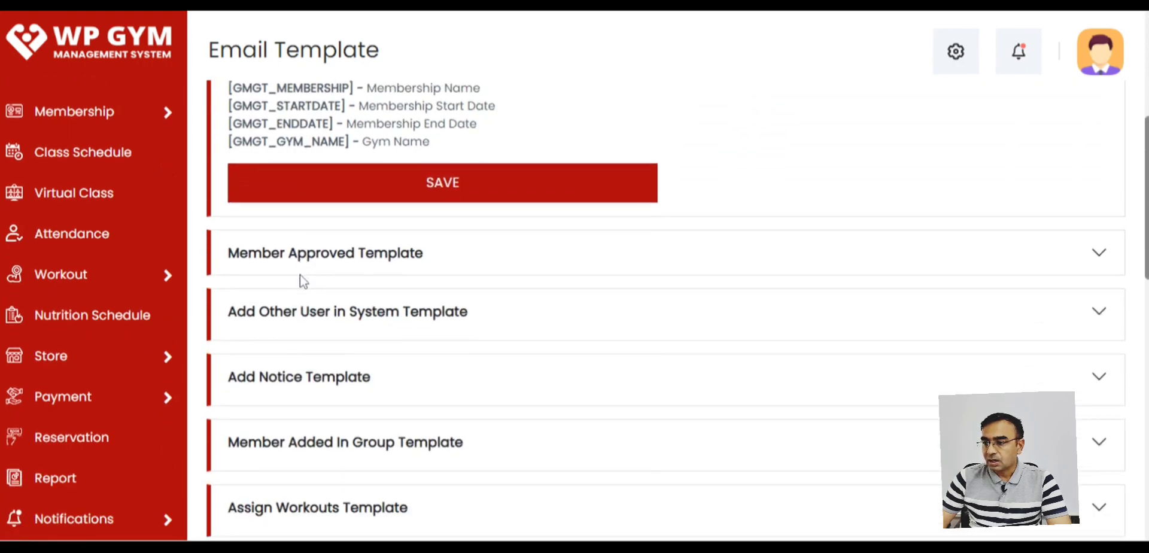
{"action": "scroll", "coordinate": [302, 281], "scroll_direction": "down", "scroll_amount": 11}
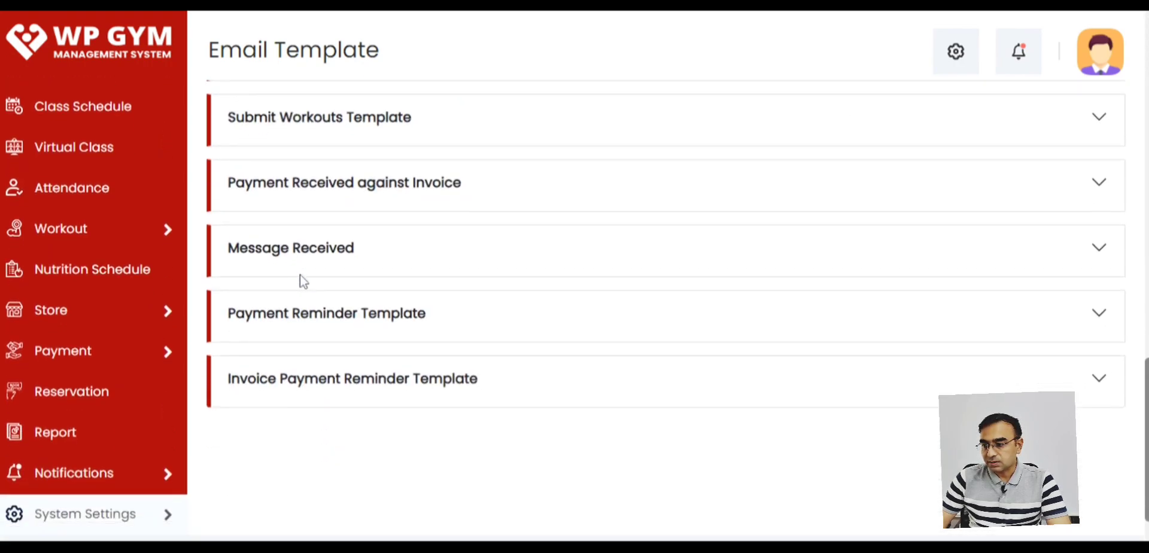
{"action": "mouse_move", "coordinate": [159, 451]}
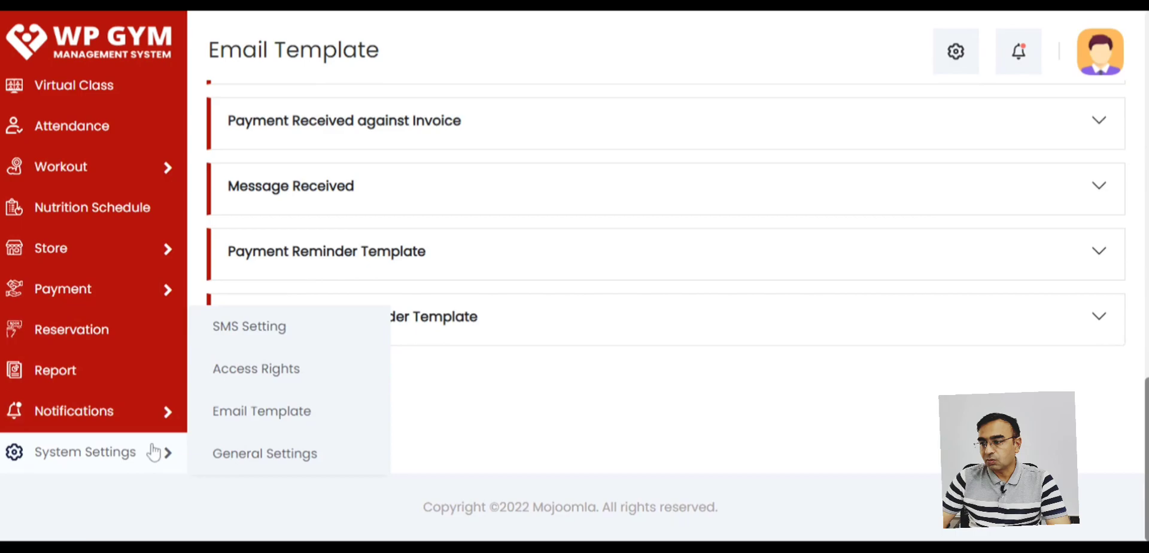
Open Access Rights and scroll through the member view, add, edit and delete permissions
{"action": "left_click", "coordinate": [237, 373]}
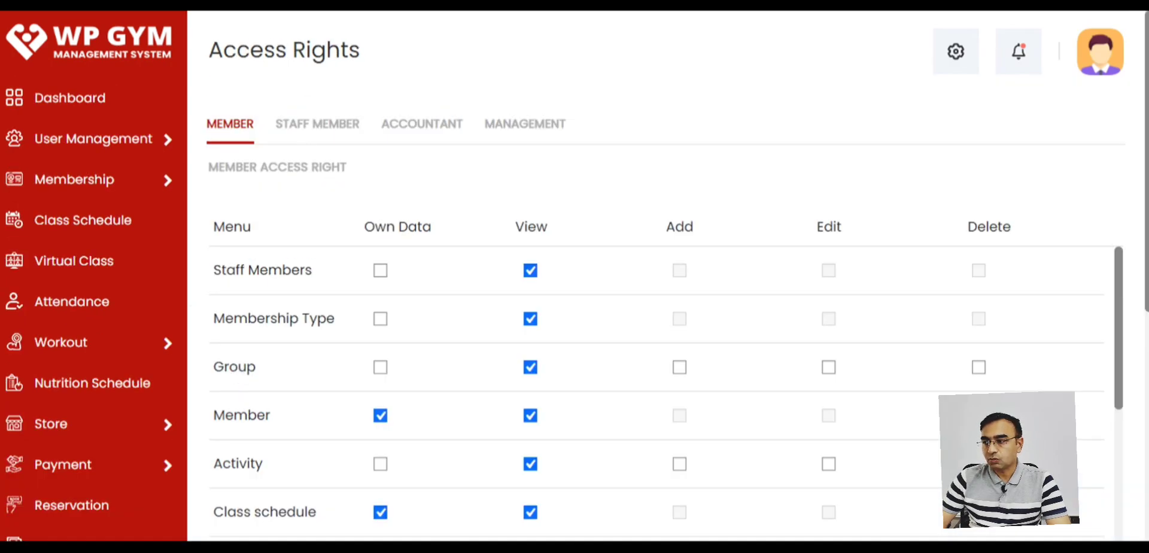
{"action": "left_click_drag", "start_coordinate": [208, 50], "coordinate": [376, 53]}
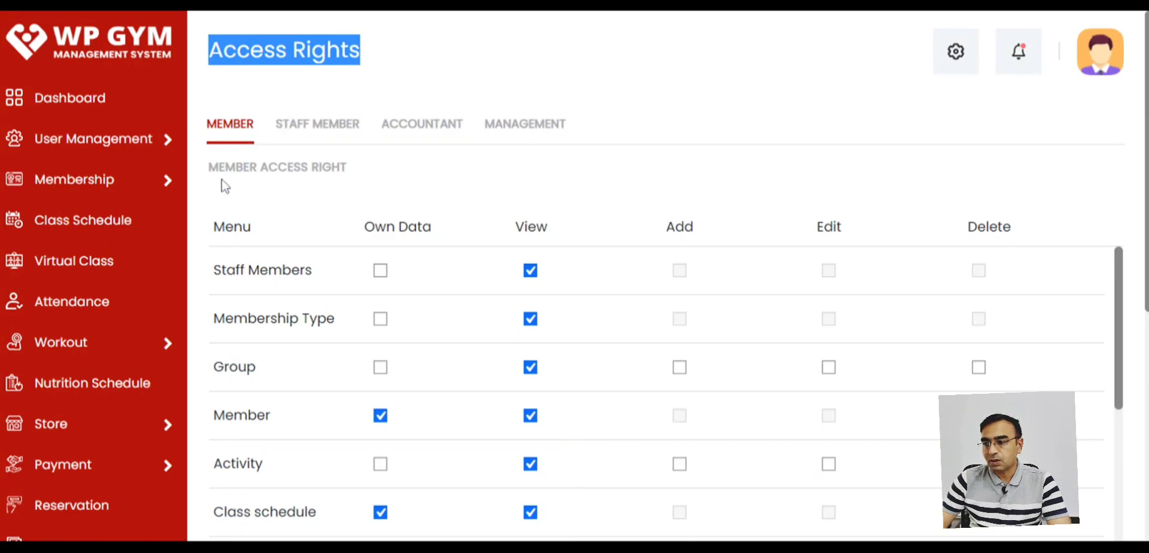
{"action": "left_click_drag", "start_coordinate": [207, 167], "coordinate": [371, 180]}
{"action": "scroll", "coordinate": [275, 281], "scroll_direction": "down", "scroll_amount": 5}
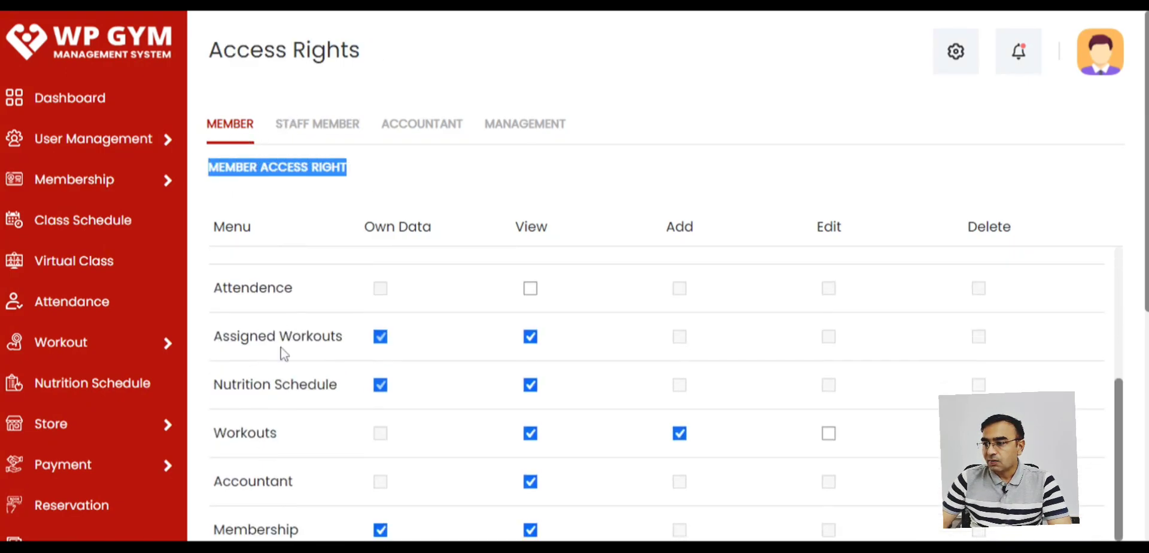
{"action": "scroll", "coordinate": [292, 393], "scroll_direction": "down", "scroll_amount": 12}
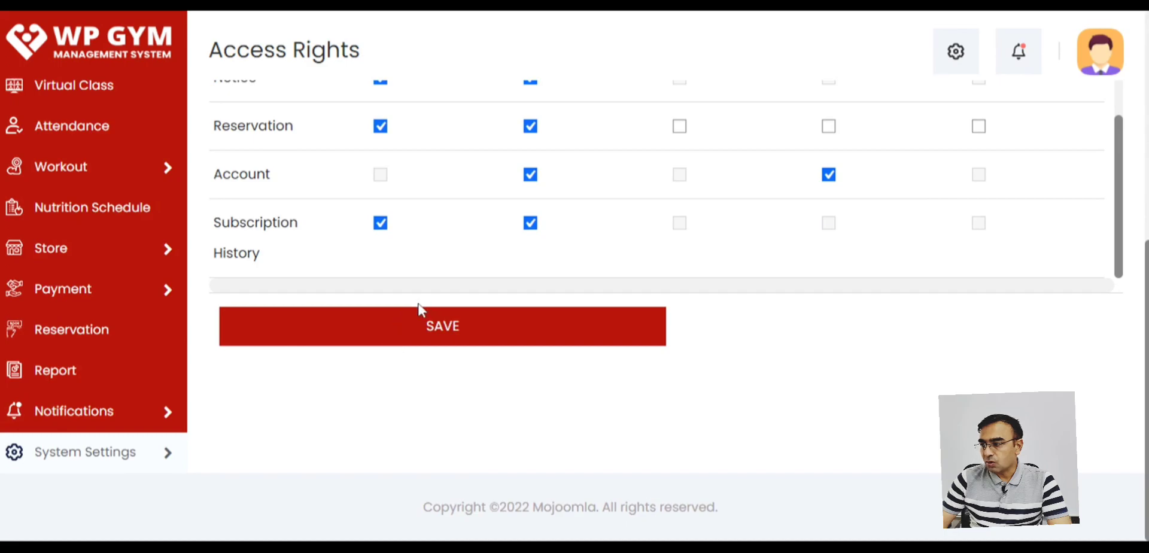
{"action": "scroll", "coordinate": [357, 264], "scroll_direction": "up", "scroll_amount": 15}
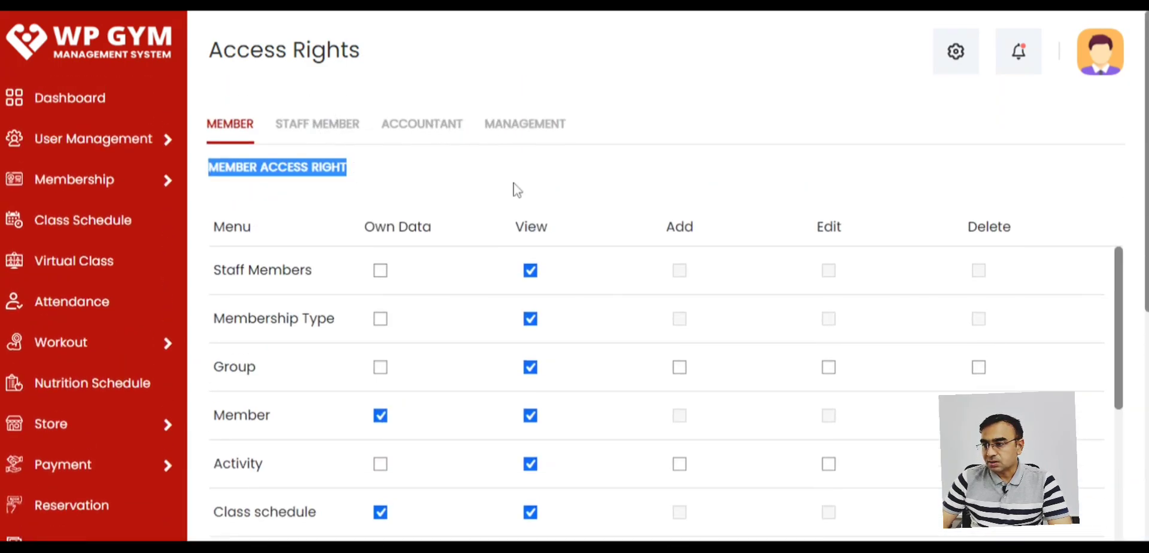
{"action": "scroll", "coordinate": [329, 474], "scroll_direction": "down", "scroll_amount": 12}
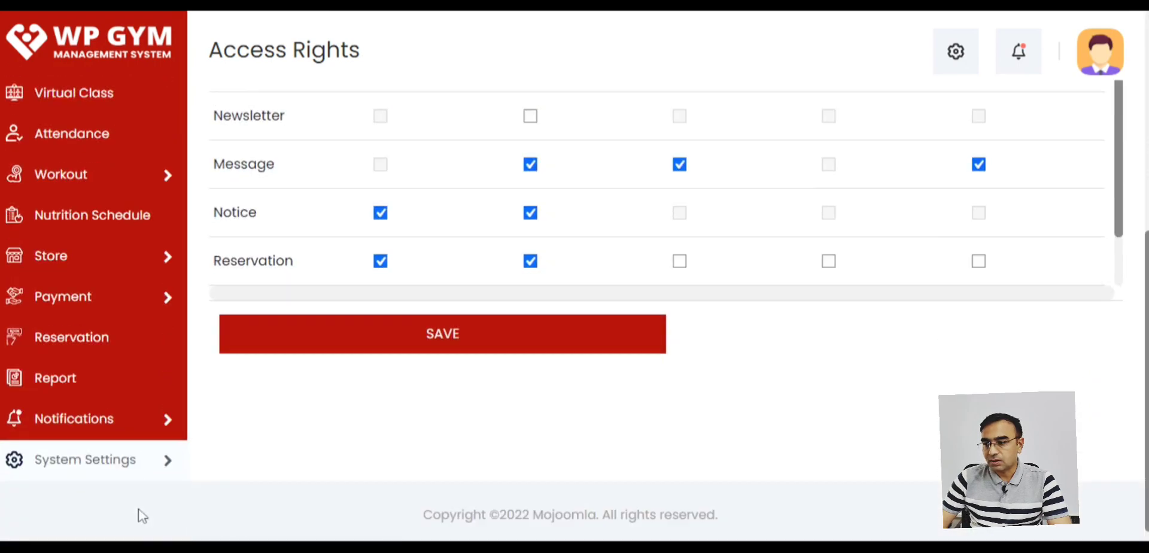
{"action": "mouse_move", "coordinate": [117, 458]}
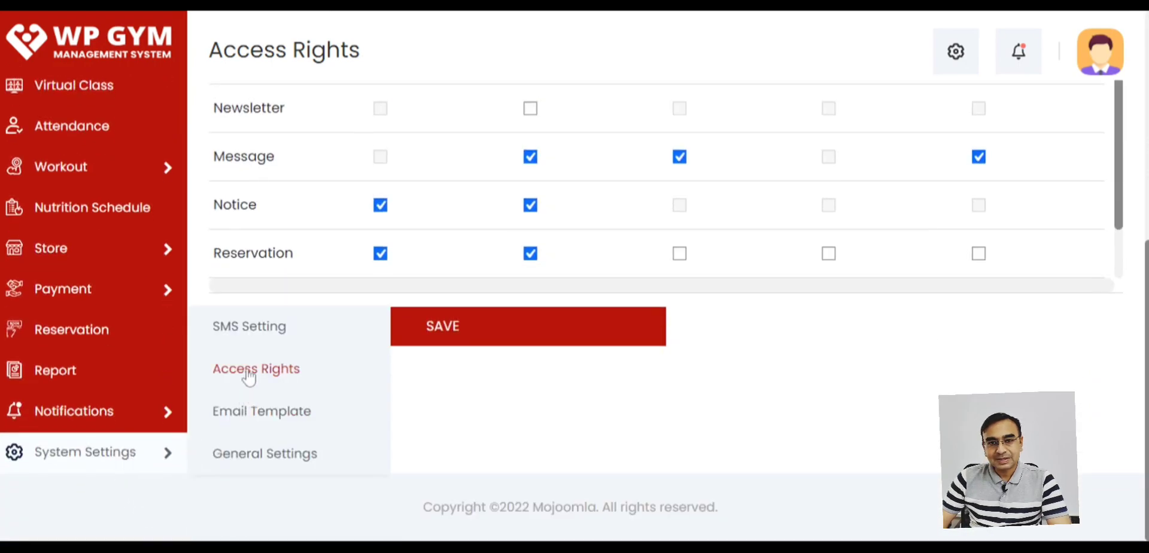
Open SMS Setting and view the MSG91 and Clickatell message service options
{"action": "left_click", "coordinate": [252, 328]}
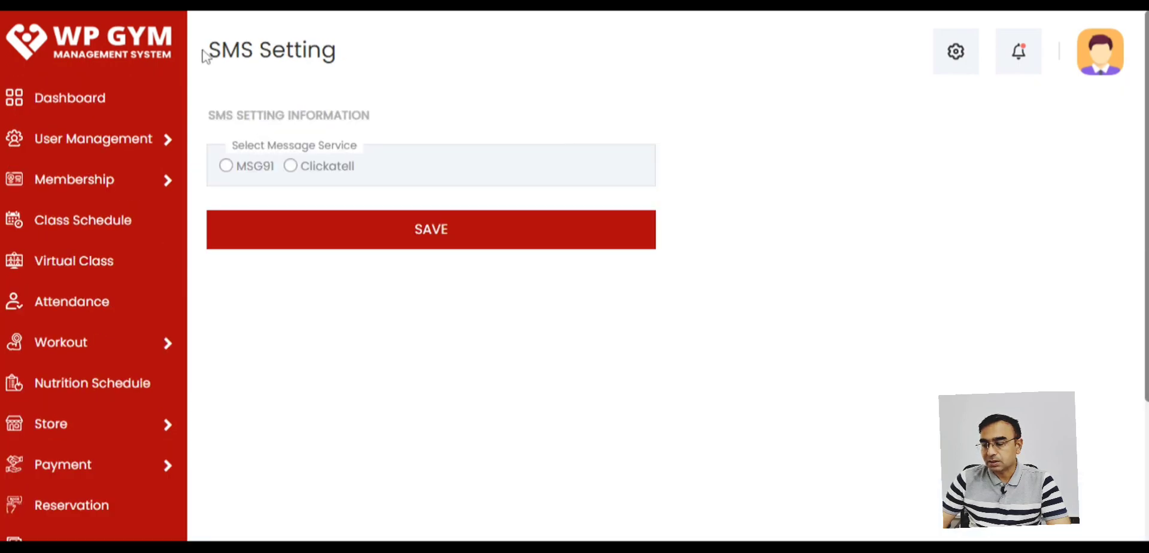
{"action": "left_click_drag", "start_coordinate": [204, 55], "coordinate": [357, 58]}
{"action": "left_click_drag", "start_coordinate": [207, 115], "coordinate": [374, 111]}
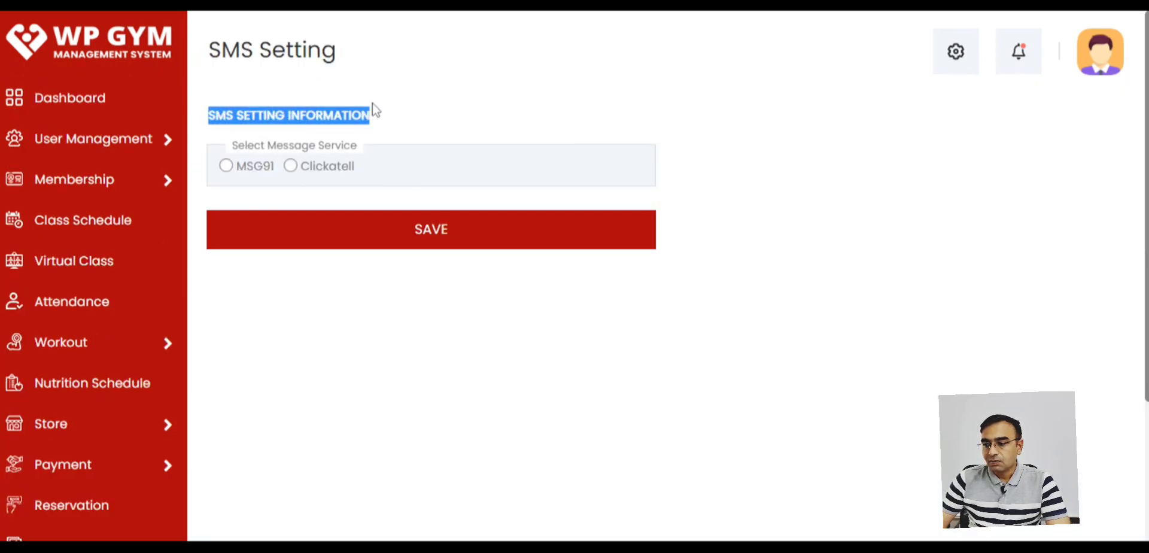
{"action": "scroll", "coordinate": [133, 519], "scroll_direction": "down", "scroll_amount": 3}
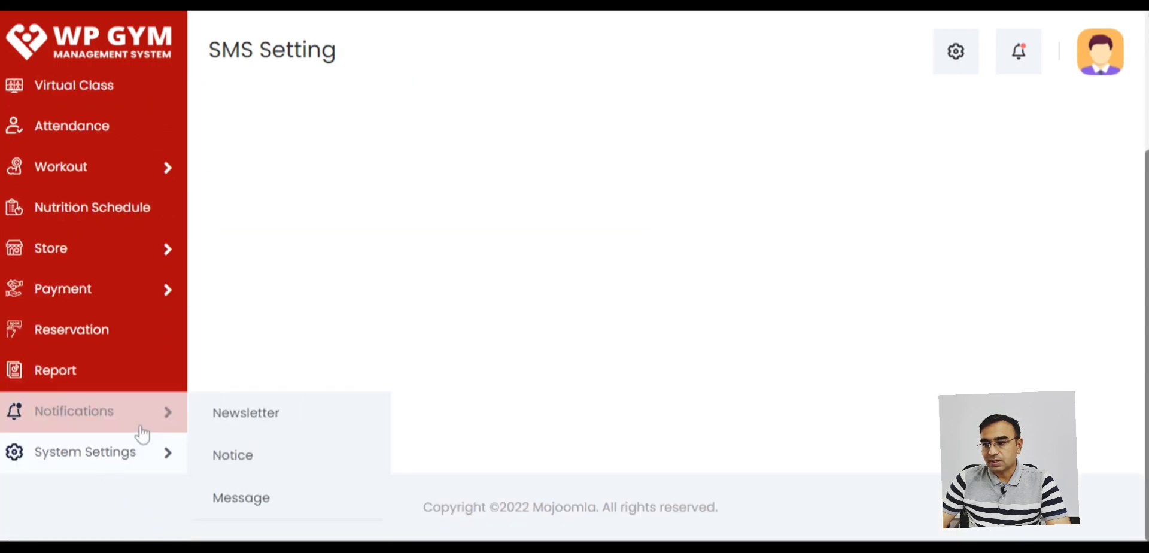
{"action": "scroll", "coordinate": [157, 434], "scroll_direction": "up", "scroll_amount": 1}
{"action": "scroll", "coordinate": [164, 433], "scroll_direction": "up", "scroll_amount": 2}
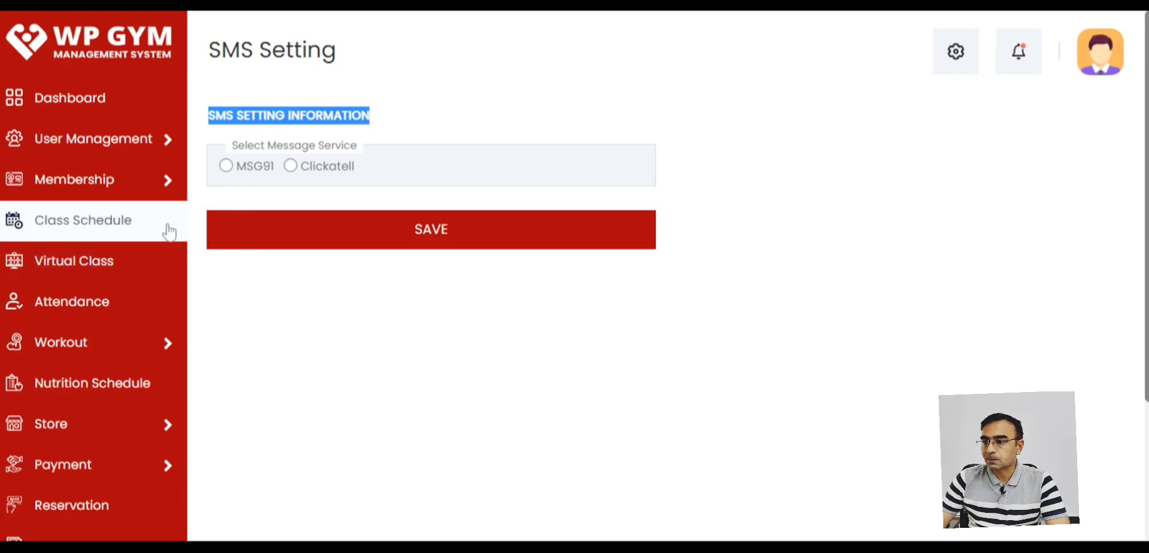
{"action": "mouse_move", "coordinate": [120, 184]}
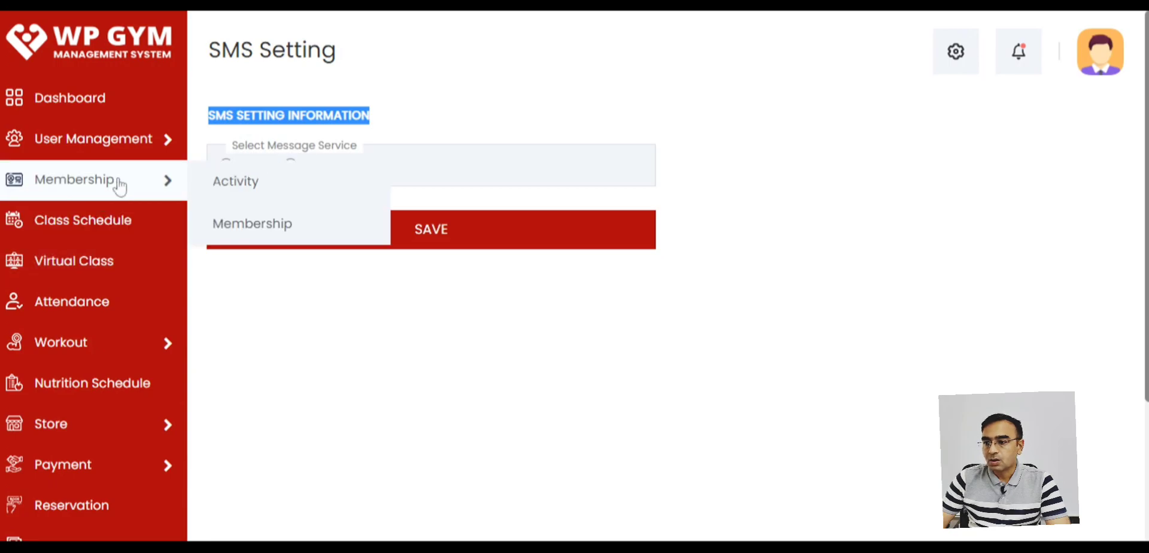
Open the Membership list, then the Add Membership form, and scroll through its empty fields
{"action": "left_click", "coordinate": [240, 224]}
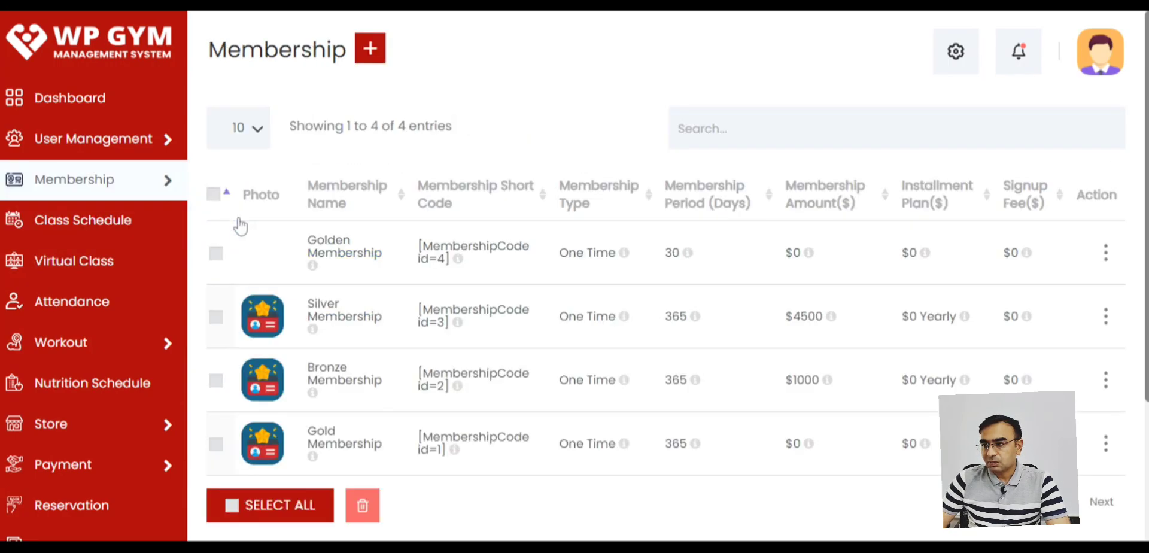
{"action": "scroll", "coordinate": [334, 323], "scroll_direction": "down", "scroll_amount": 2}
{"action": "scroll", "coordinate": [335, 350], "scroll_direction": "up", "scroll_amount": 2}
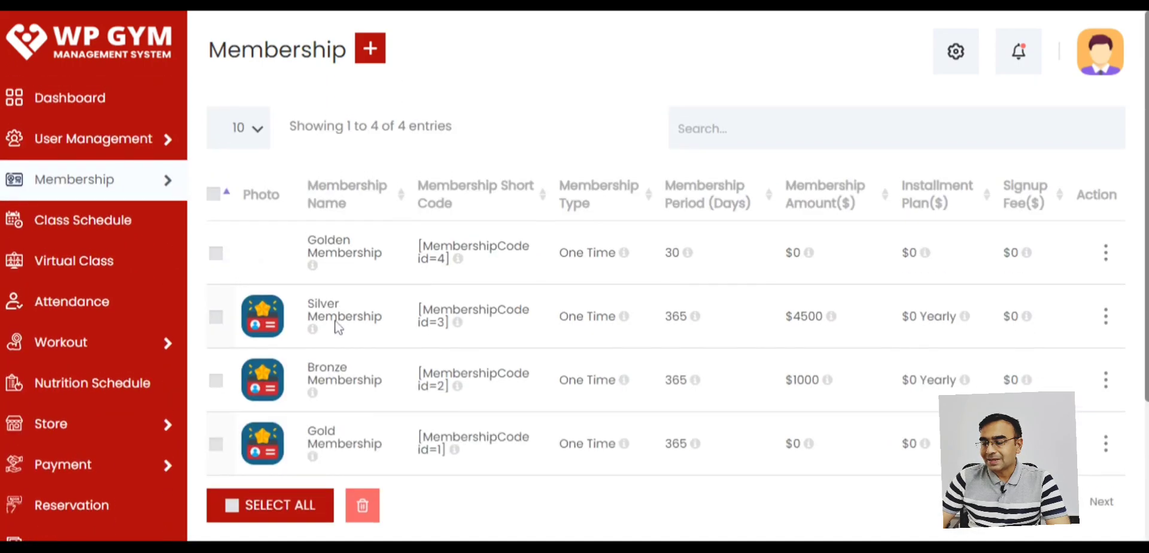
{"action": "left_click", "coordinate": [371, 58]}
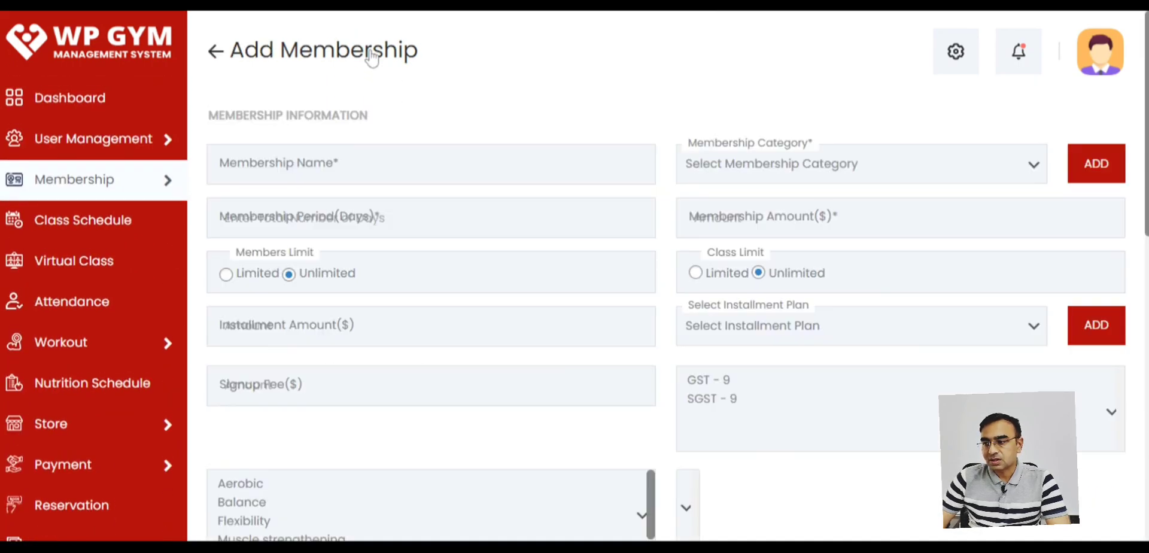
{"action": "left_click", "coordinate": [257, 161]}
{"action": "left_click", "coordinate": [379, 107]}
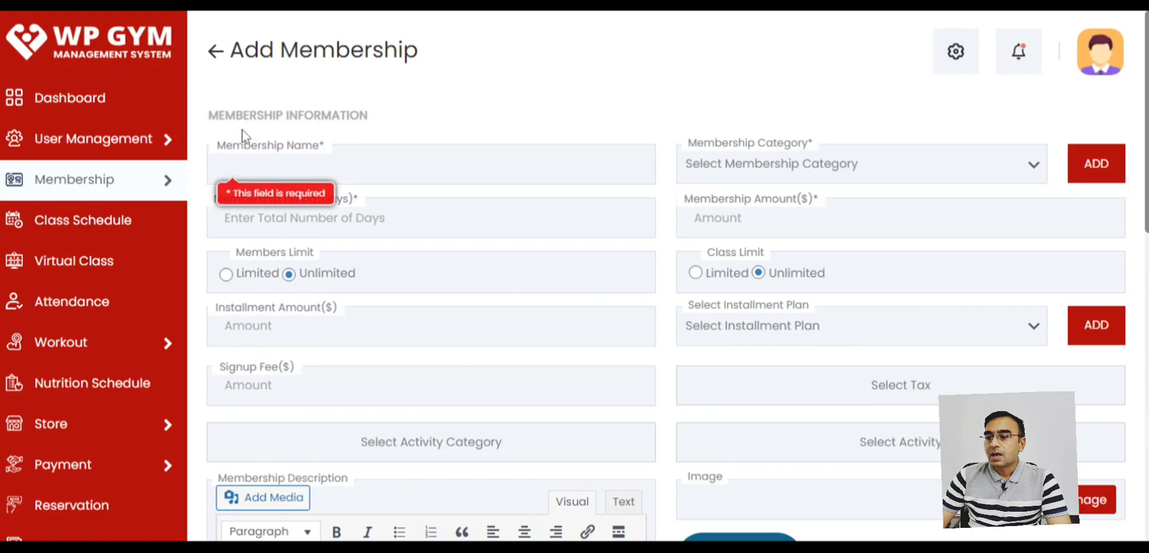
{"action": "triple_click", "coordinate": [387, 118]}
{"action": "scroll", "coordinate": [389, 223], "scroll_direction": "down", "scroll_amount": 10}
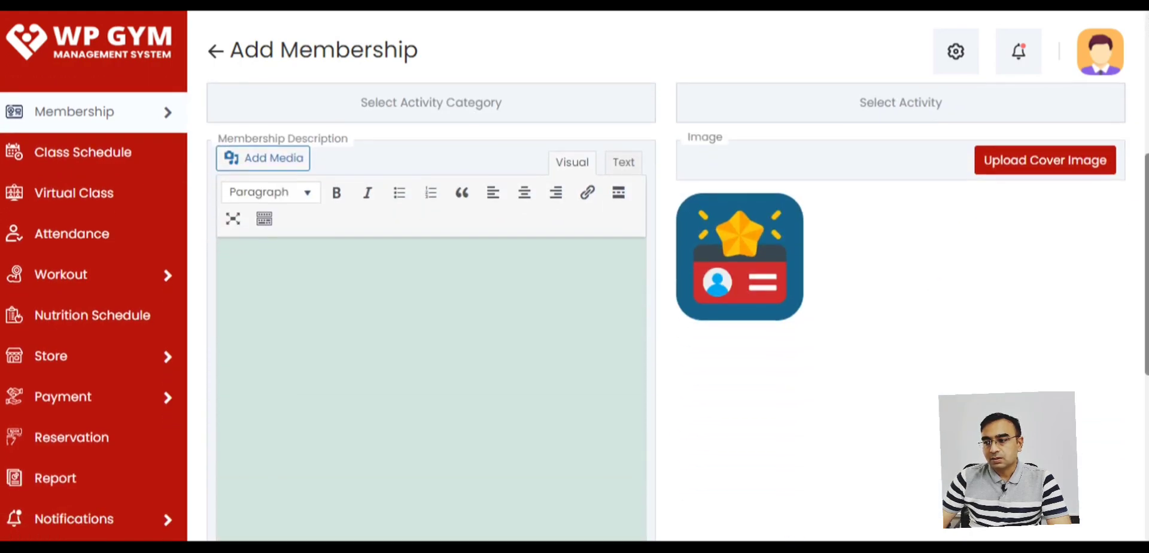
{"action": "scroll", "coordinate": [383, 233], "scroll_direction": "up", "scroll_amount": 10}
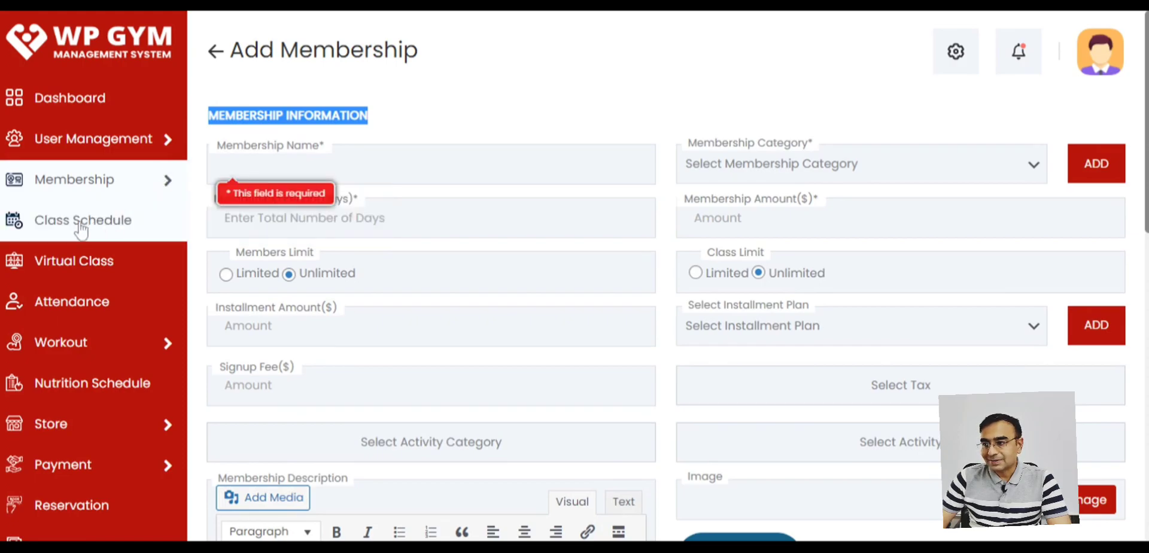
Open Class Schedule and look over the Add Class form, toggling frontend class booking on and off
{"action": "left_click", "coordinate": [101, 229]}
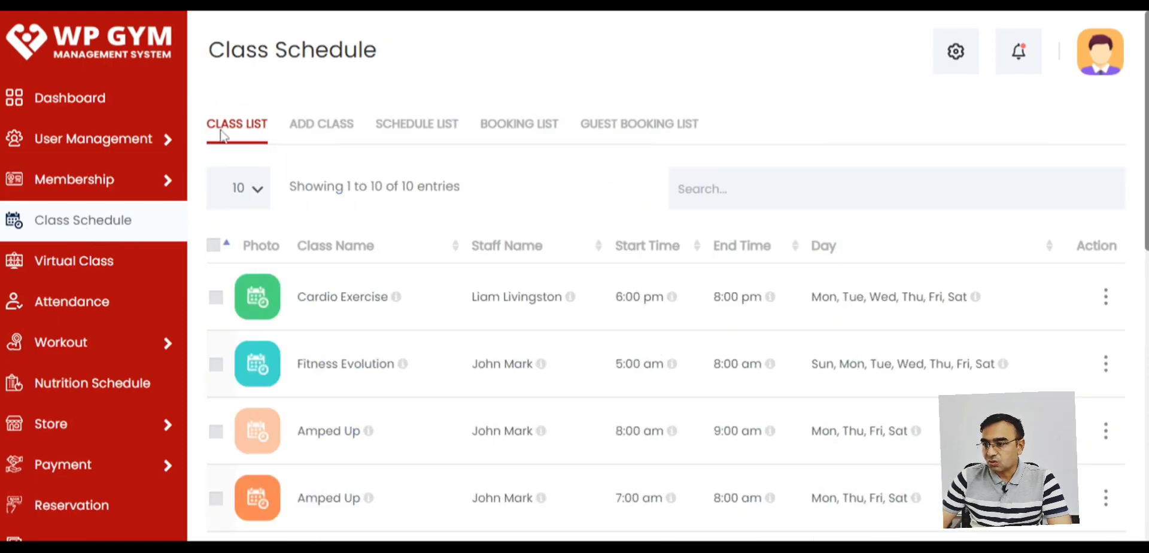
{"action": "left_click_drag", "start_coordinate": [208, 50], "coordinate": [377, 54]}
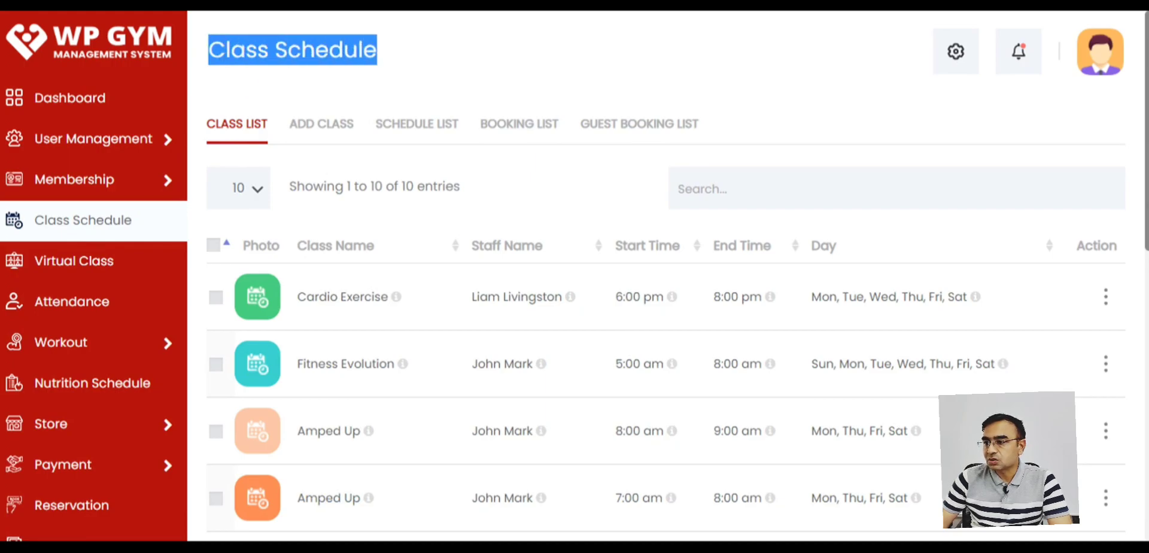
{"action": "left_click", "coordinate": [309, 129]}
{"action": "scroll", "coordinate": [360, 230], "scroll_direction": "down", "scroll_amount": 10}
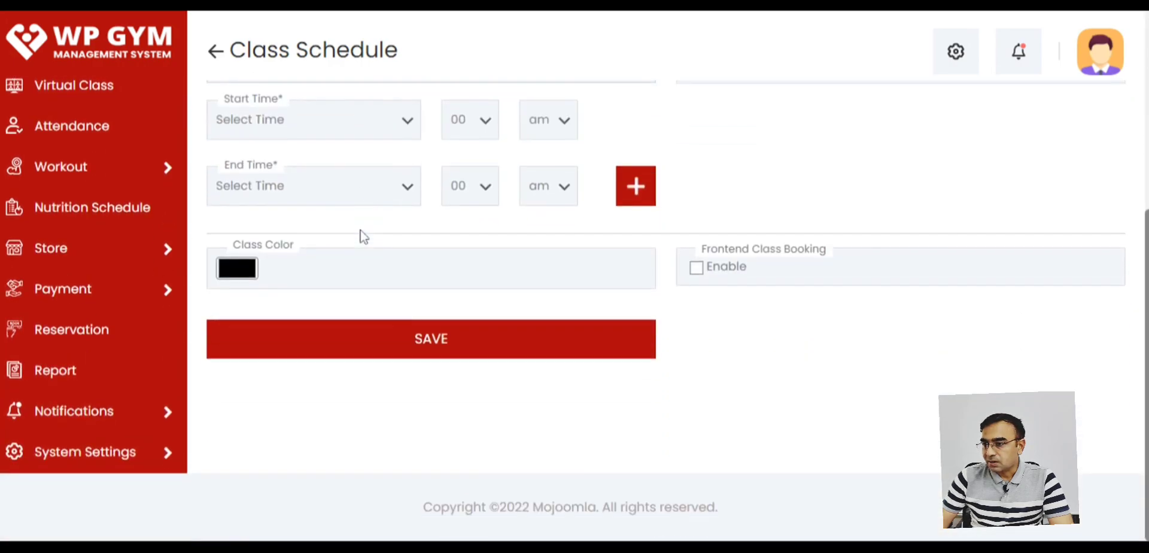
{"action": "scroll", "coordinate": [360, 230], "scroll_direction": "up", "scroll_amount": 3}
{"action": "left_click", "coordinate": [696, 437]}
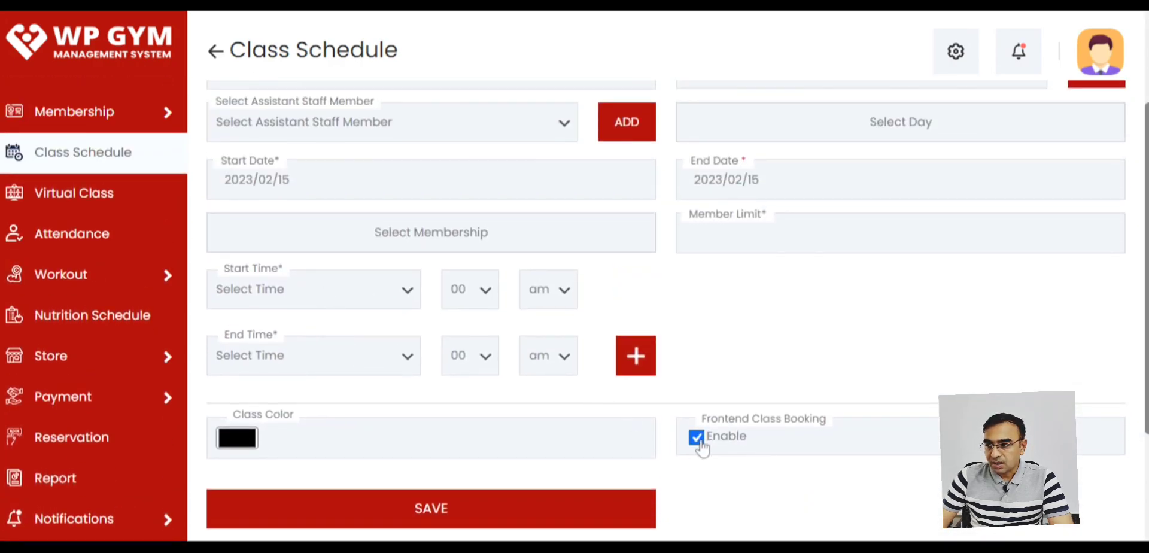
{"action": "left_click", "coordinate": [696, 438]}
{"action": "scroll", "coordinate": [595, 364], "scroll_direction": "up", "scroll_amount": 3}
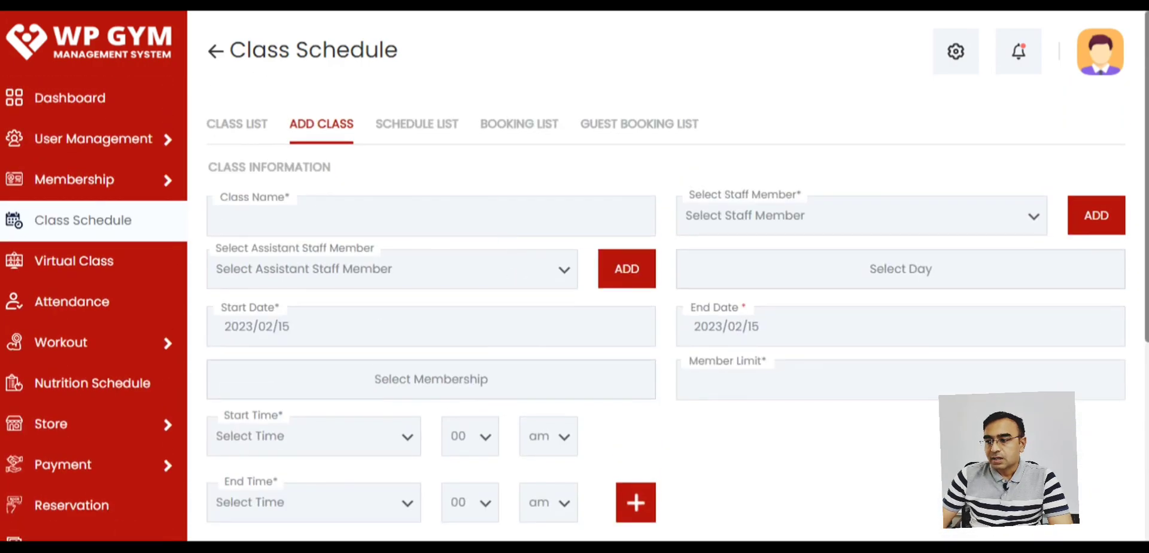
View the weekly class schedule, the booking list, then the guest booking list
{"action": "left_click", "coordinate": [430, 129]}
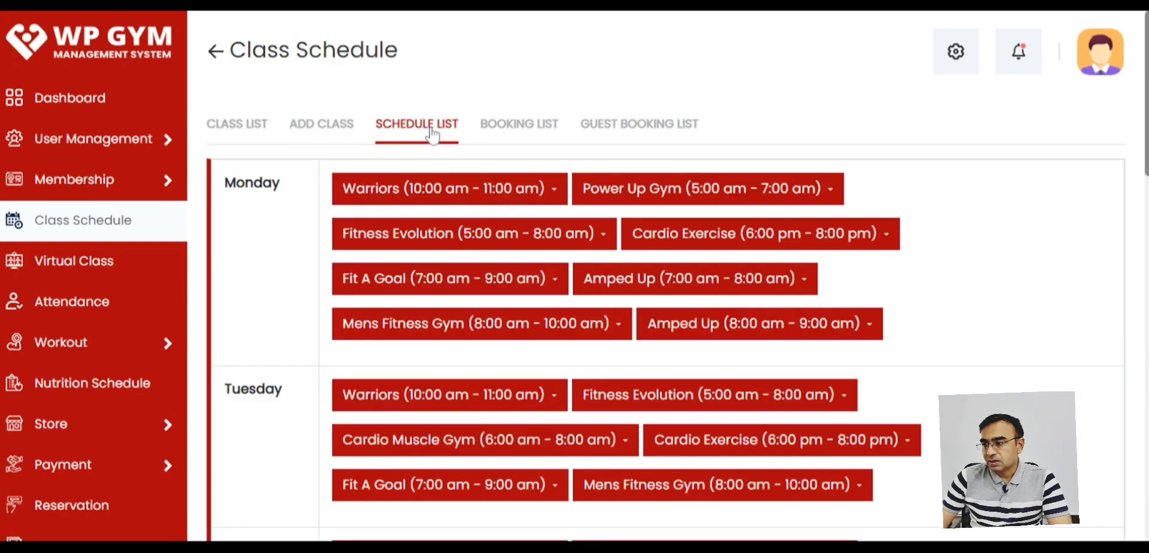
{"action": "left_click", "coordinate": [504, 128]}
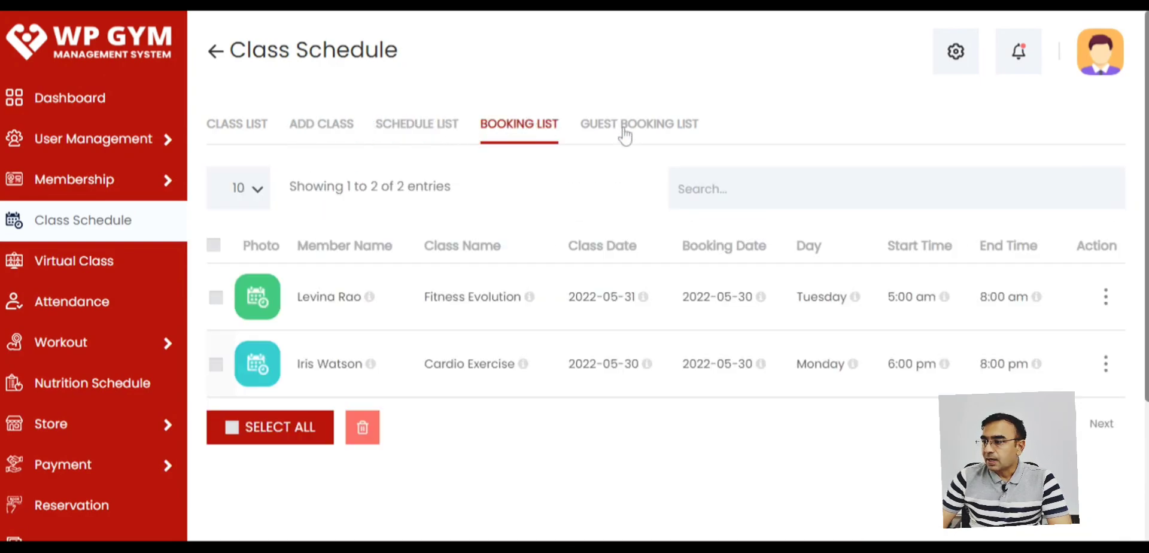
{"action": "left_click", "coordinate": [611, 127]}
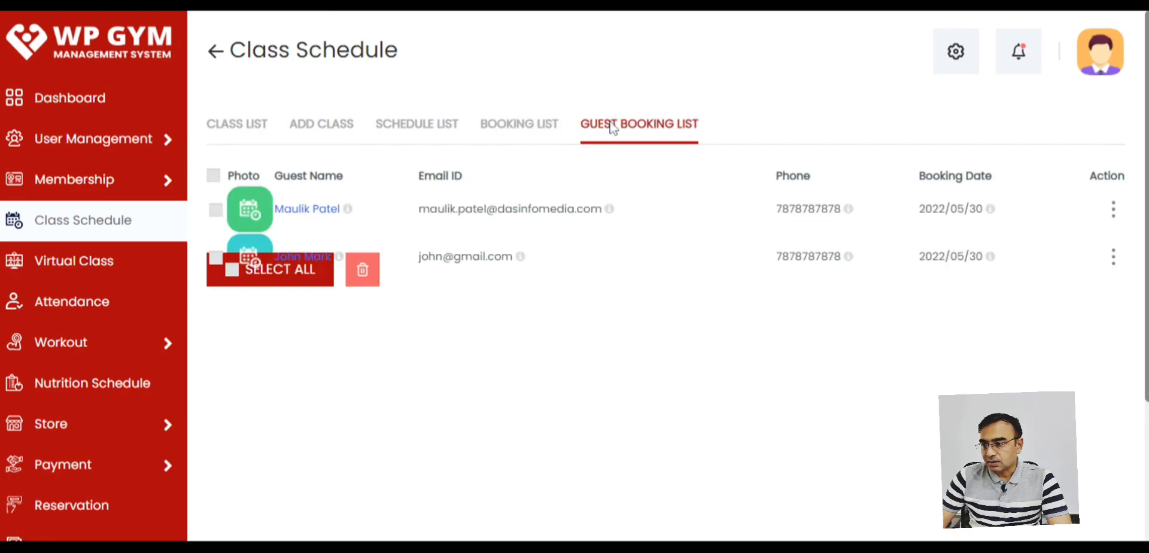
{"action": "mouse_move", "coordinate": [153, 152]}
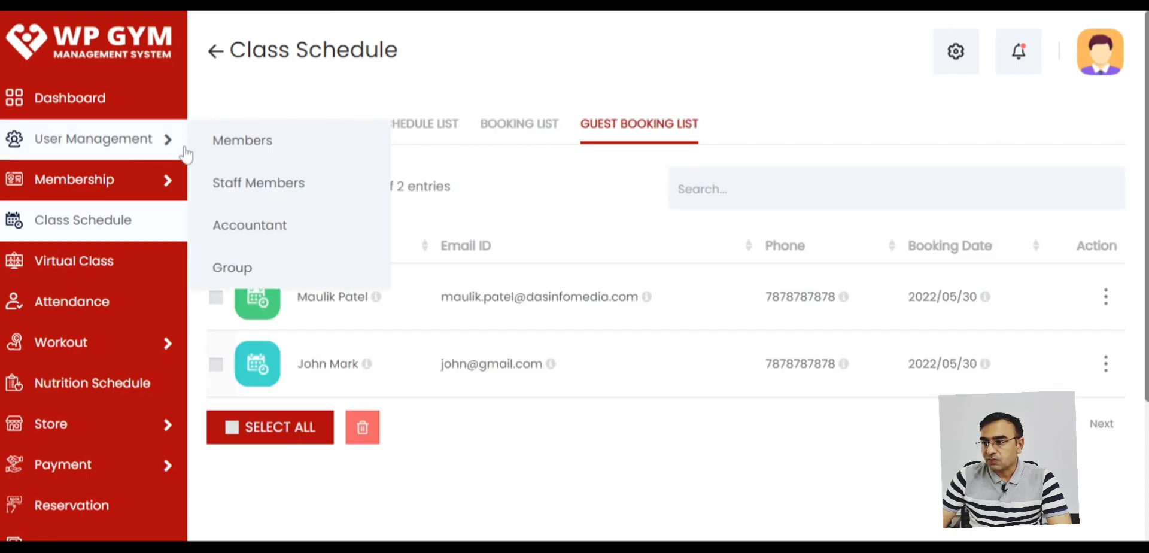
Open Members and show the Action menu for the member with 359 Out Of 359 classes
{"action": "left_click", "coordinate": [232, 144]}
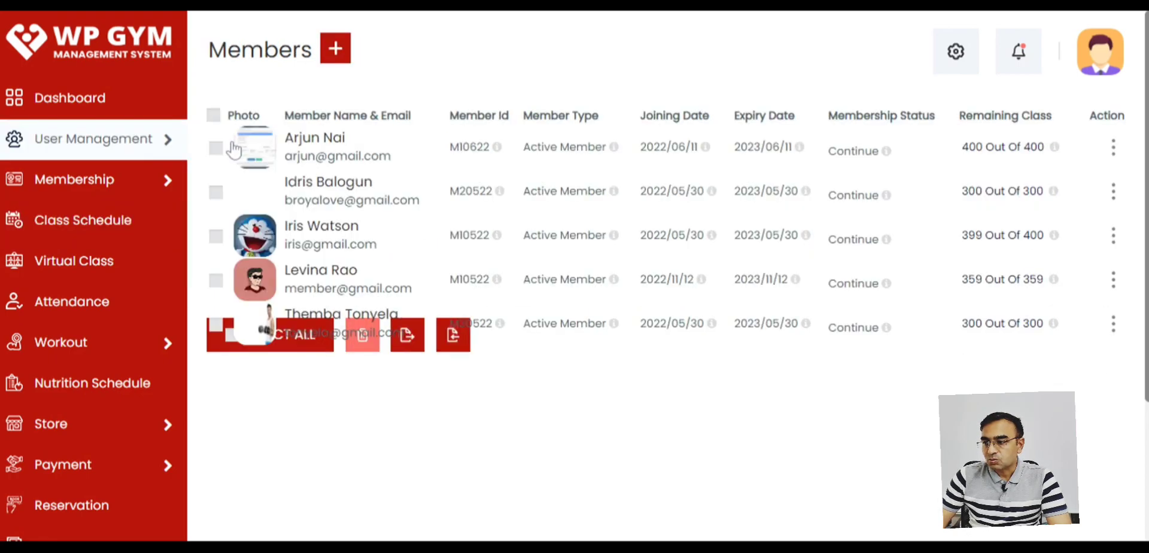
{"action": "scroll", "coordinate": [317, 224], "scroll_direction": "down", "scroll_amount": 2}
{"action": "scroll", "coordinate": [319, 227], "scroll_direction": "down", "scroll_amount": 1}
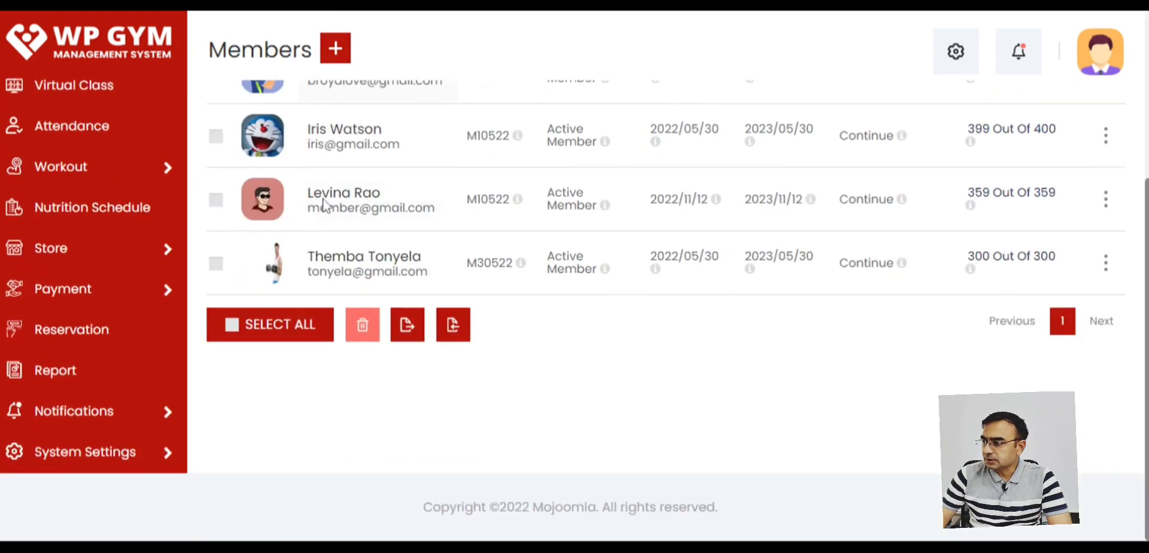
{"action": "left_click", "coordinate": [1104, 200]}
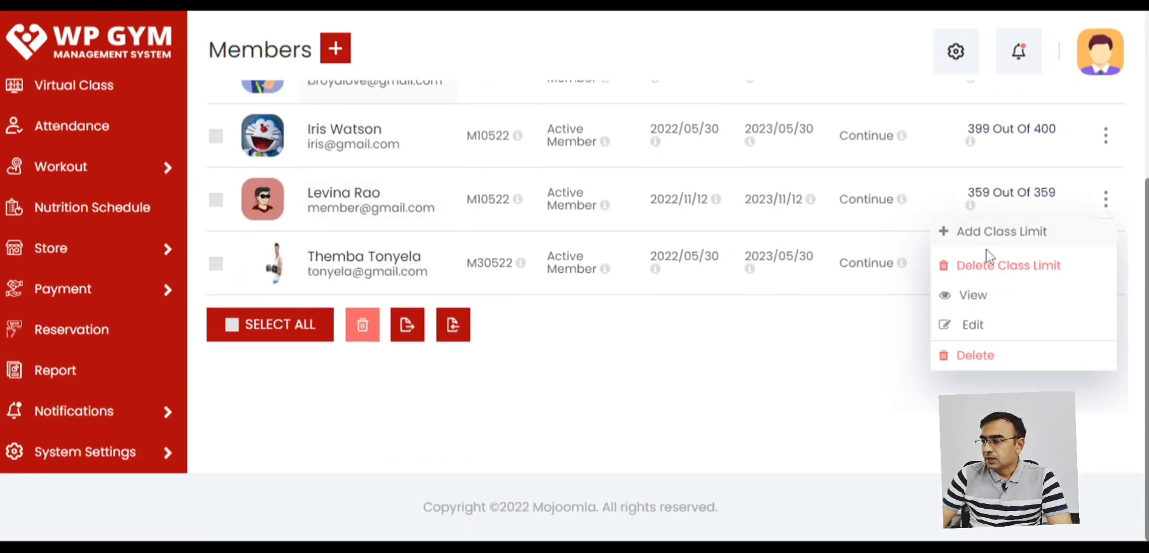
{"action": "double_click", "coordinate": [978, 192]}
{"action": "left_click_drag", "start_coordinate": [979, 192], "coordinate": [1058, 192]}
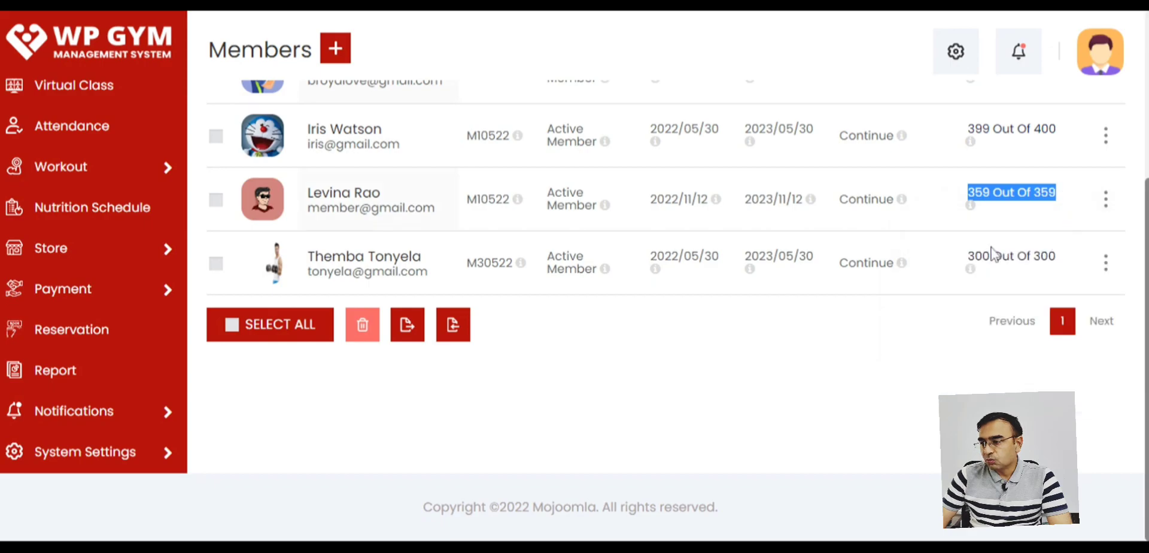
{"action": "left_click", "coordinate": [1105, 199]}
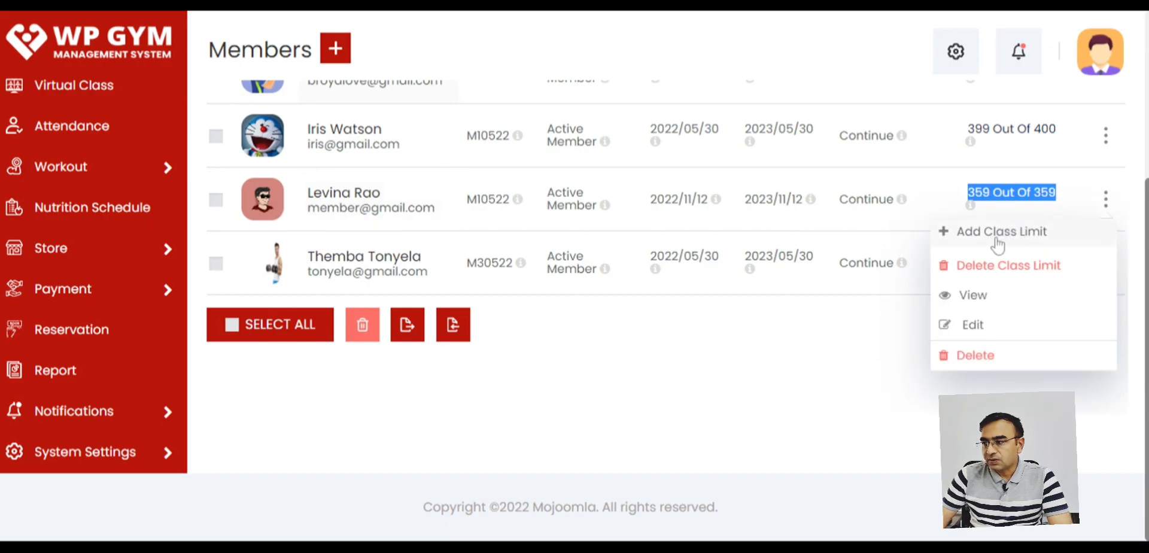
{"action": "left_click", "coordinate": [970, 302]}
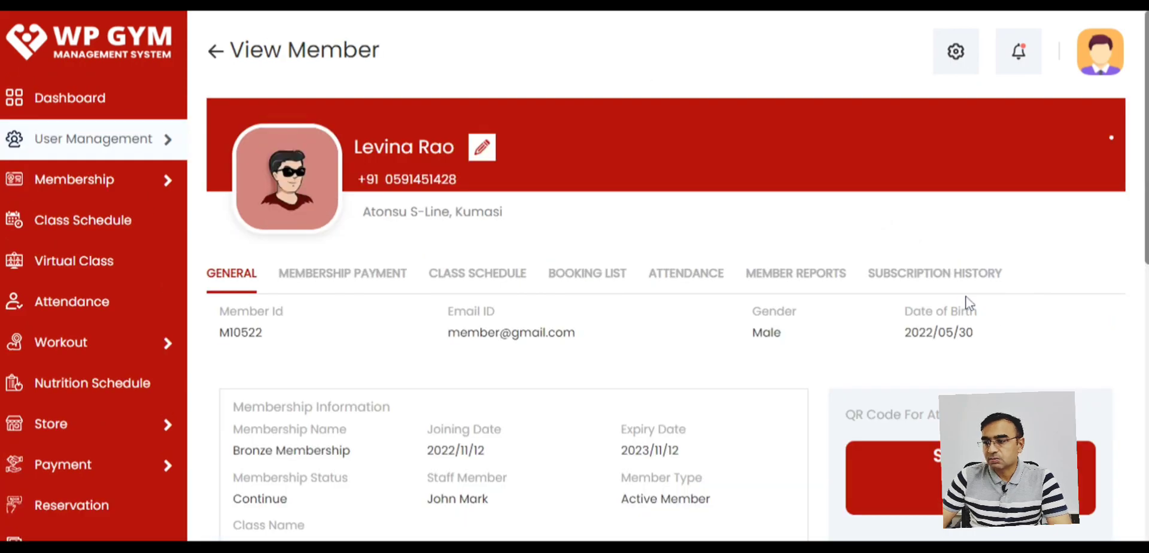
{"action": "scroll", "coordinate": [401, 246], "scroll_direction": "down", "scroll_amount": 3}
{"action": "scroll", "coordinate": [401, 245], "scroll_direction": "up", "scroll_amount": 3}
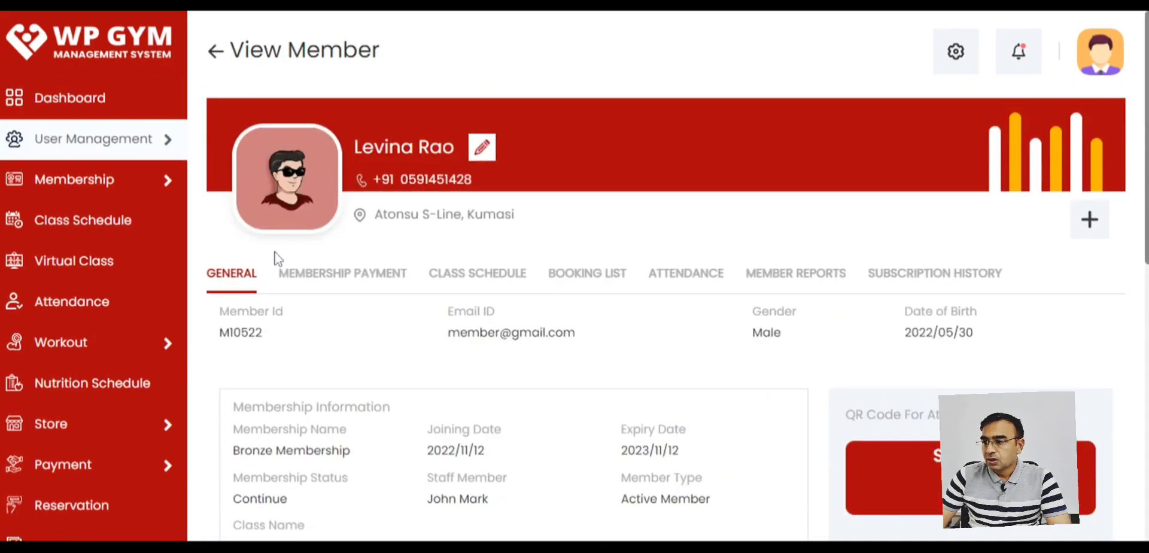
{"action": "scroll", "coordinate": [304, 255], "scroll_direction": "down", "scroll_amount": 2}
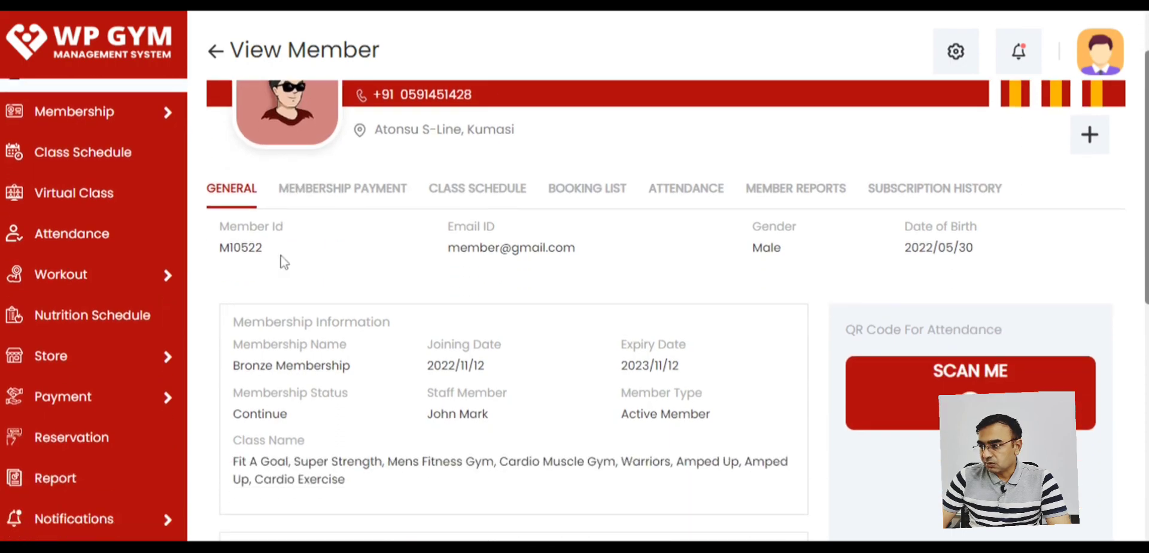
{"action": "scroll", "coordinate": [390, 244], "scroll_direction": "down", "scroll_amount": 5}
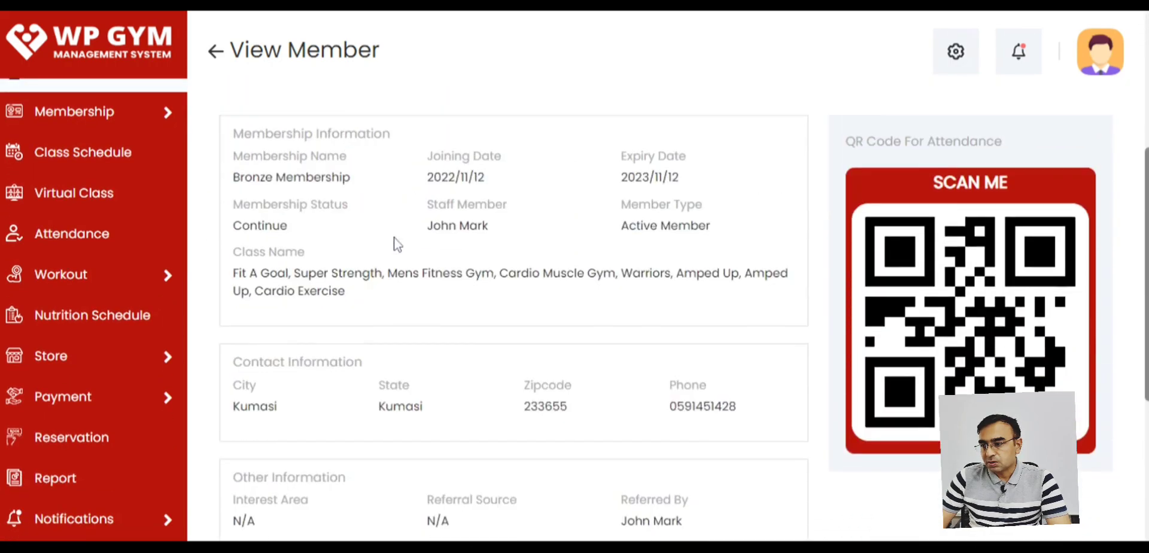
{"action": "scroll", "coordinate": [249, 197], "scroll_direction": "up", "scroll_amount": 2}
{"action": "left_click_drag", "start_coordinate": [235, 238], "coordinate": [393, 238]}
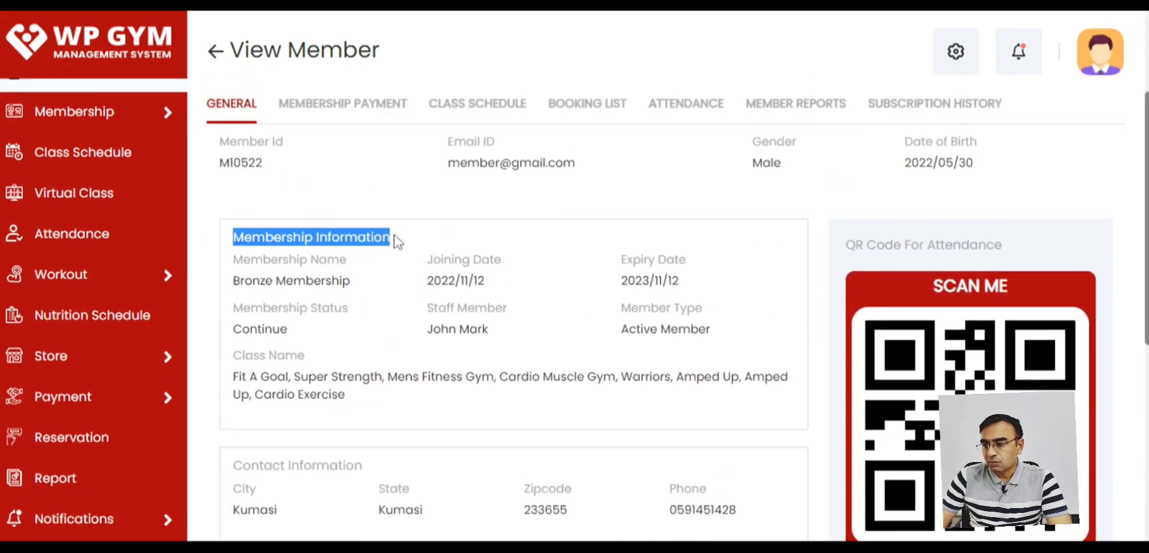
{"action": "scroll", "coordinate": [287, 323], "scroll_direction": "down", "scroll_amount": 3}
{"action": "left_click_drag", "start_coordinate": [234, 296], "coordinate": [367, 304]}
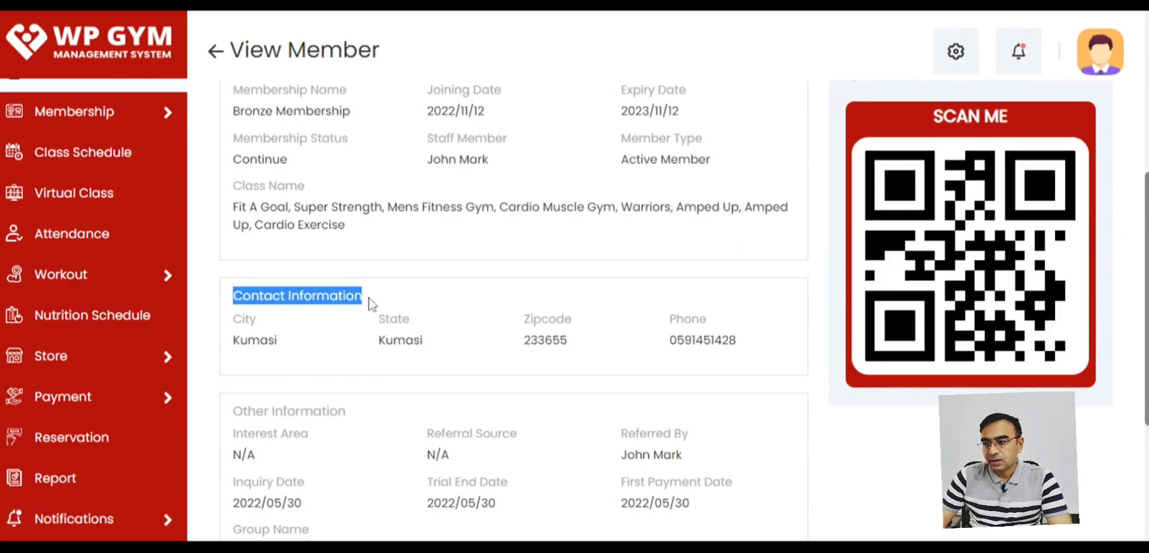
{"action": "scroll", "coordinate": [299, 275], "scroll_direction": "down", "scroll_amount": 3}
{"action": "left_click_drag", "start_coordinate": [231, 242], "coordinate": [346, 243]}
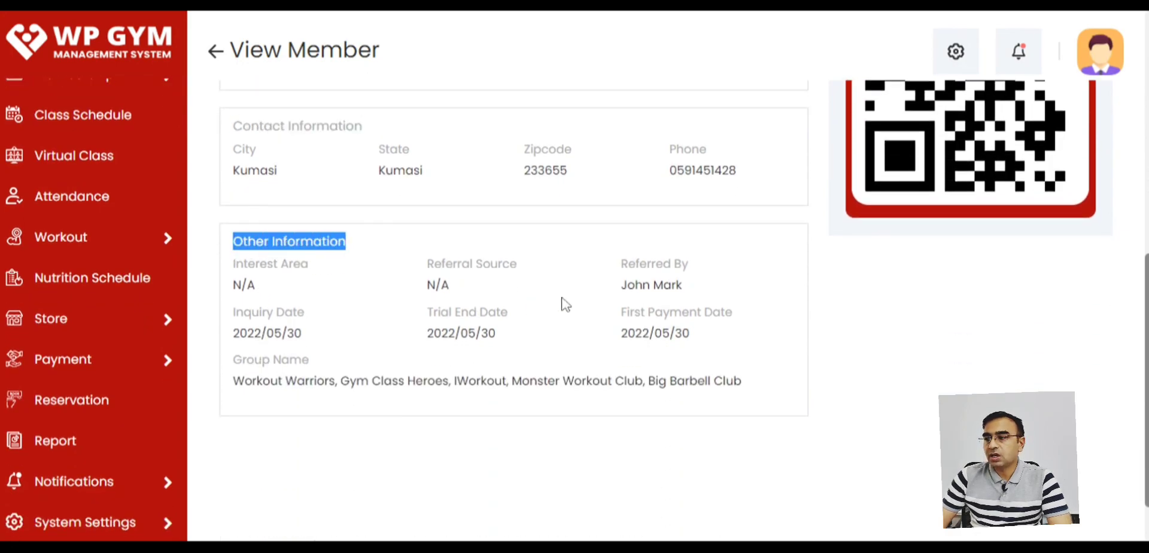
{"action": "scroll", "coordinate": [852, 267], "scroll_direction": "up", "scroll_amount": 5}
{"action": "left_click_drag", "start_coordinate": [845, 160], "coordinate": [1002, 159]}
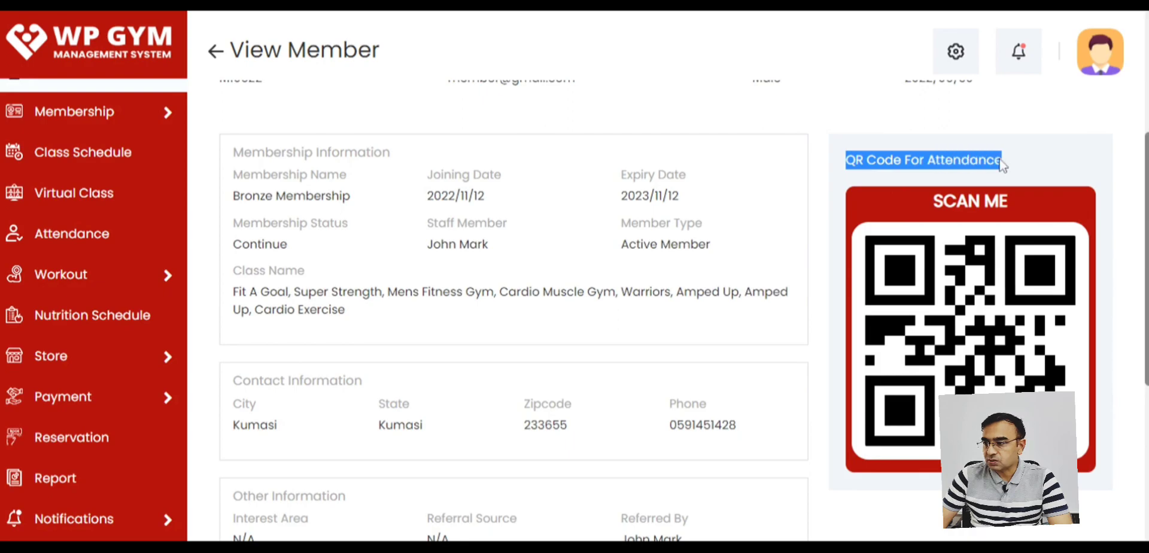
{"action": "scroll", "coordinate": [845, 220], "scroll_direction": "up", "scroll_amount": 5}
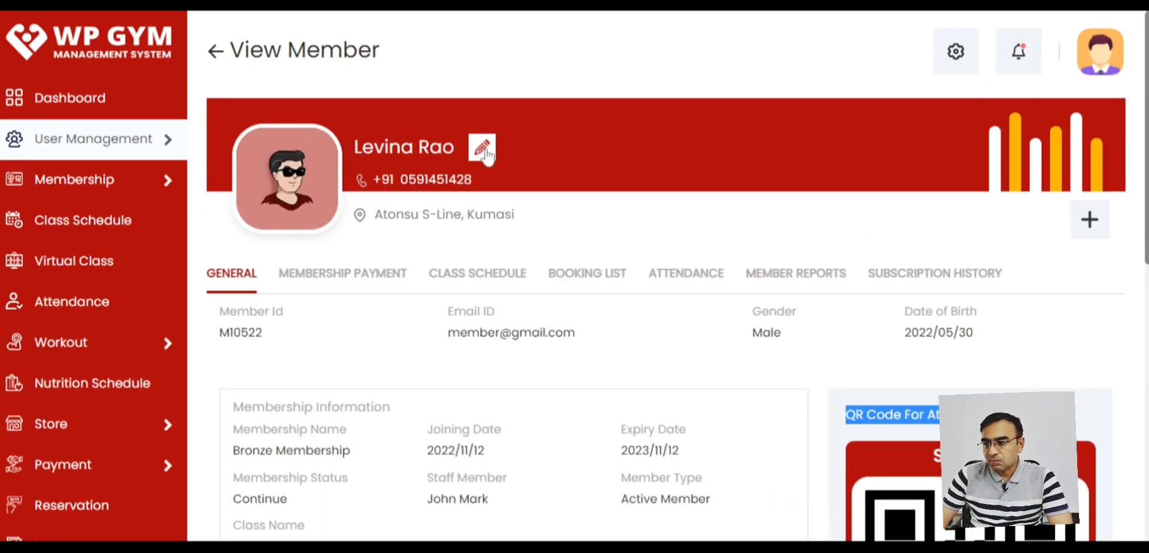
{"action": "left_click", "coordinate": [482, 148]}
{"action": "scroll", "coordinate": [363, 290], "scroll_direction": "down", "scroll_amount": 15}
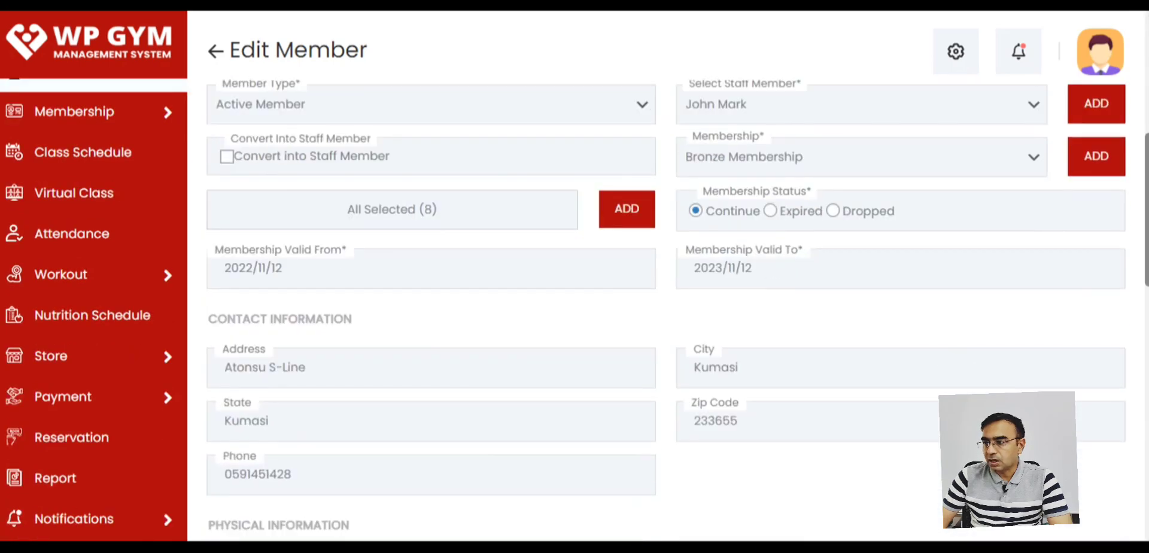
{"action": "scroll", "coordinate": [363, 290], "scroll_direction": "up", "scroll_amount": 15}
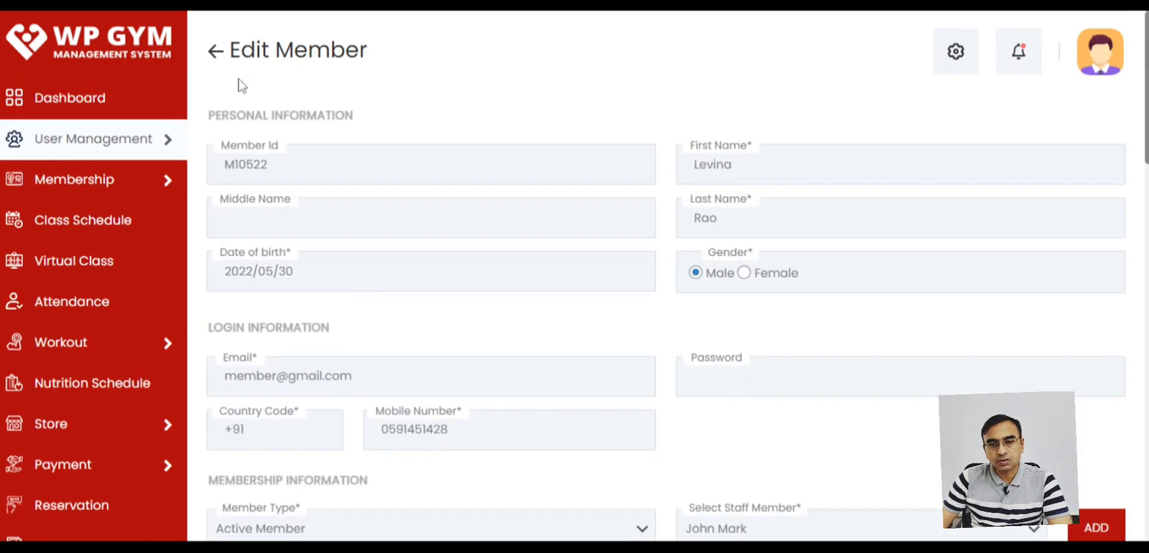
{"action": "left_click", "coordinate": [216, 57]}
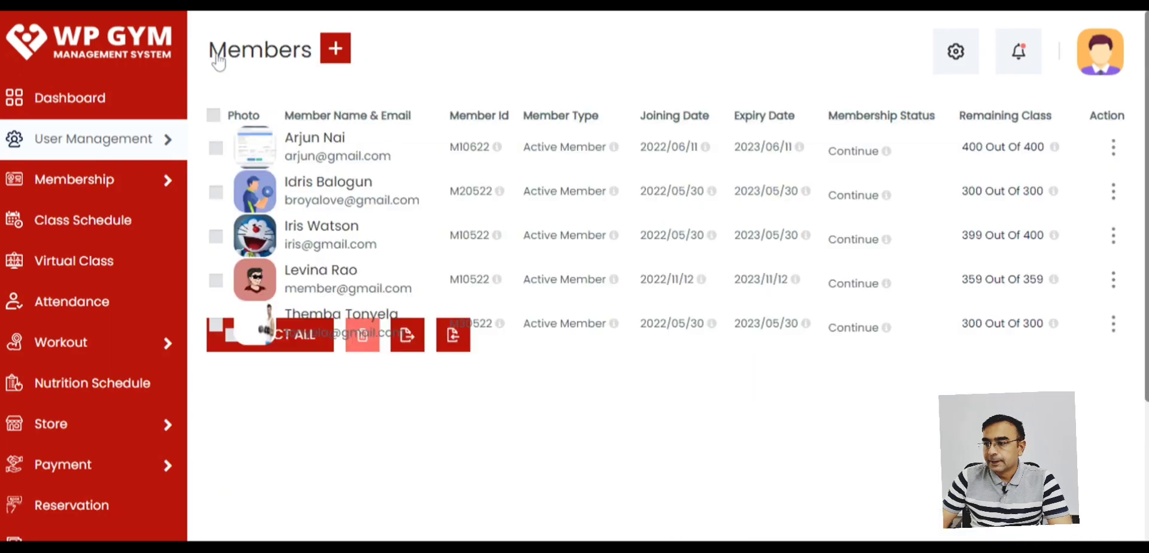
Open the Group list and bring up the blank Add Group form
{"action": "scroll", "coordinate": [243, 300], "scroll_direction": "down", "scroll_amount": 2}
{"action": "scroll", "coordinate": [287, 297], "scroll_direction": "up", "scroll_amount": 2}
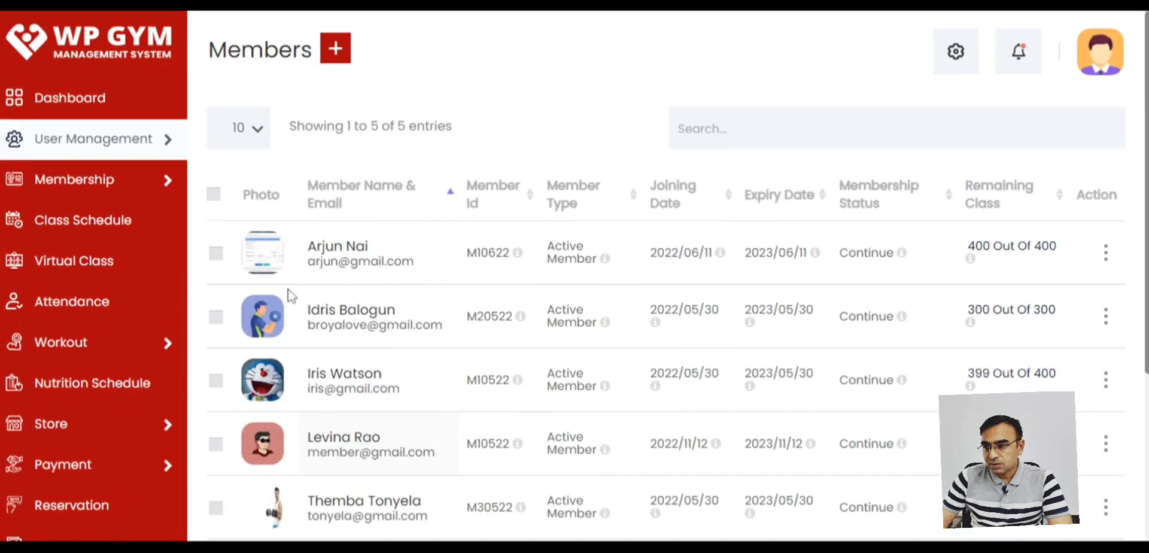
{"action": "mouse_move", "coordinate": [159, 144]}
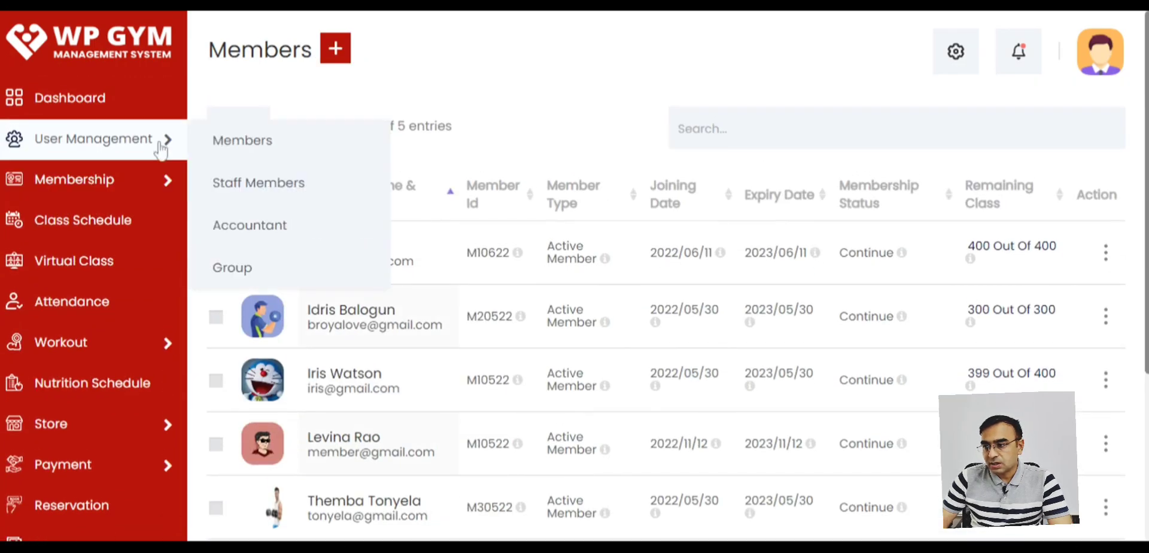
{"action": "left_click", "coordinate": [234, 269]}
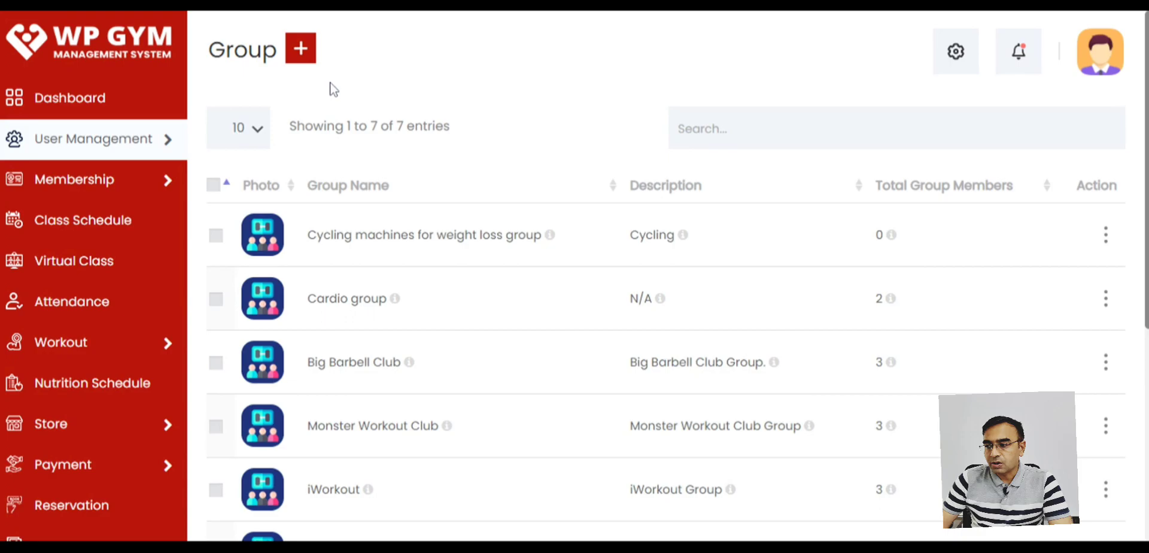
{"action": "left_click", "coordinate": [300, 48]}
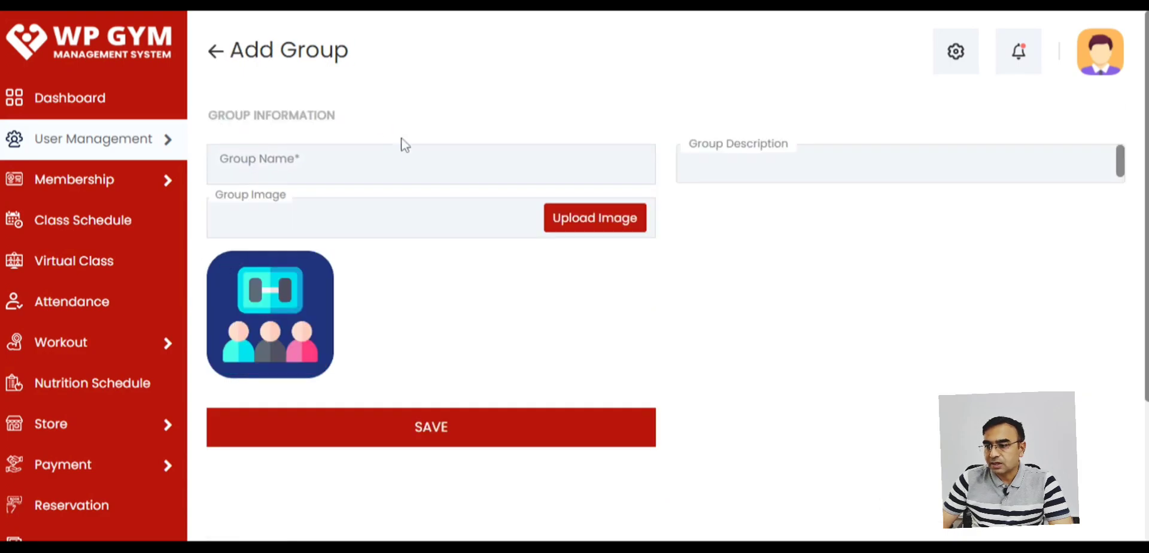
{"action": "scroll", "coordinate": [435, 187], "scroll_direction": "down", "scroll_amount": 1}
{"action": "scroll", "coordinate": [436, 187], "scroll_direction": "up", "scroll_amount": 1}
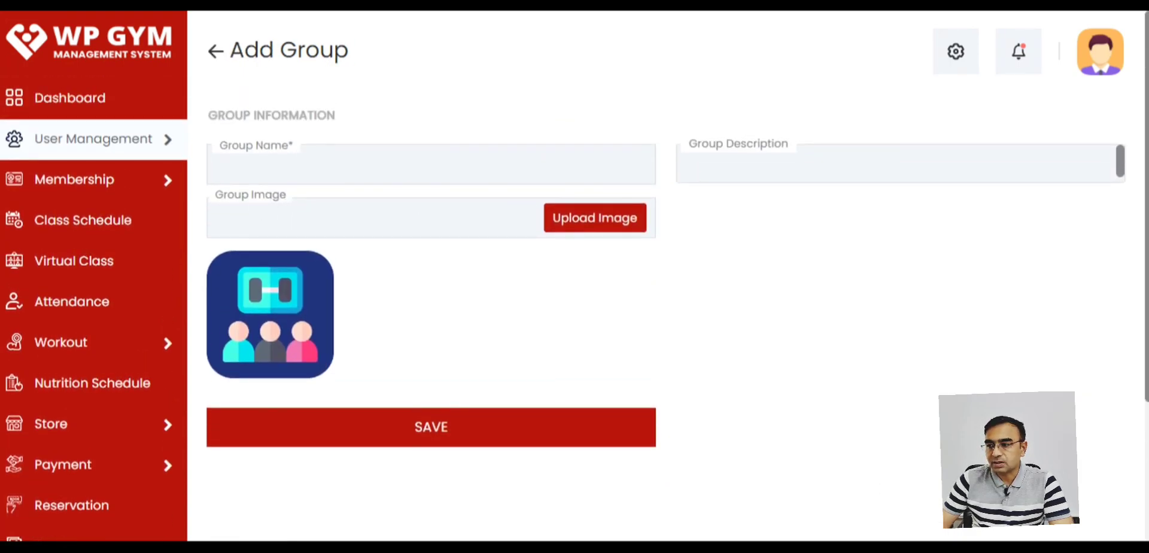
Open Virtual Class and bring up the actions for the Warriors class
{"action": "left_click", "coordinate": [83, 265]}
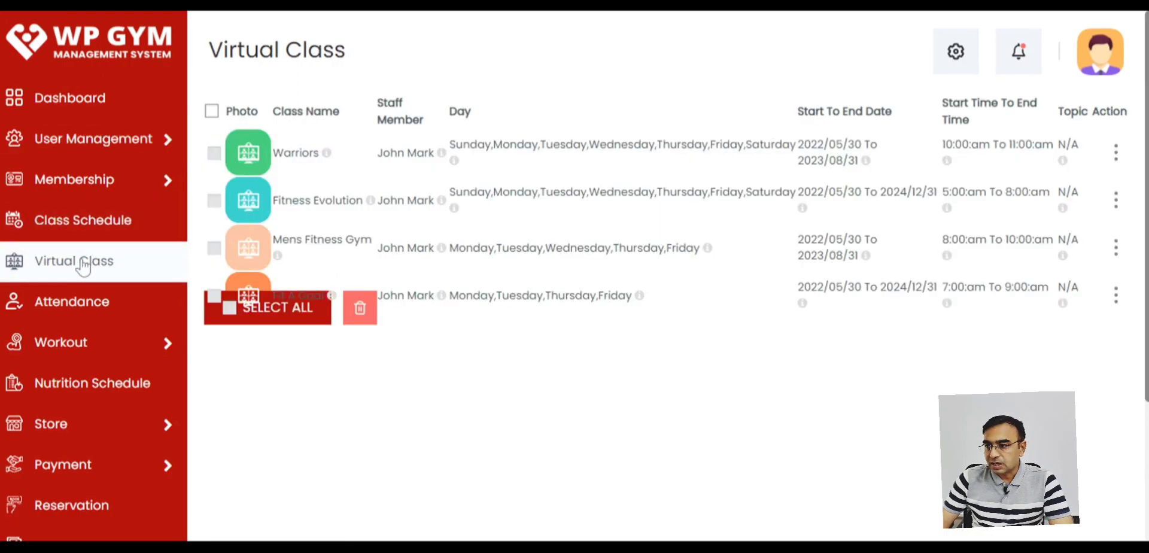
{"action": "left_click_drag", "start_coordinate": [208, 49], "coordinate": [363, 61]}
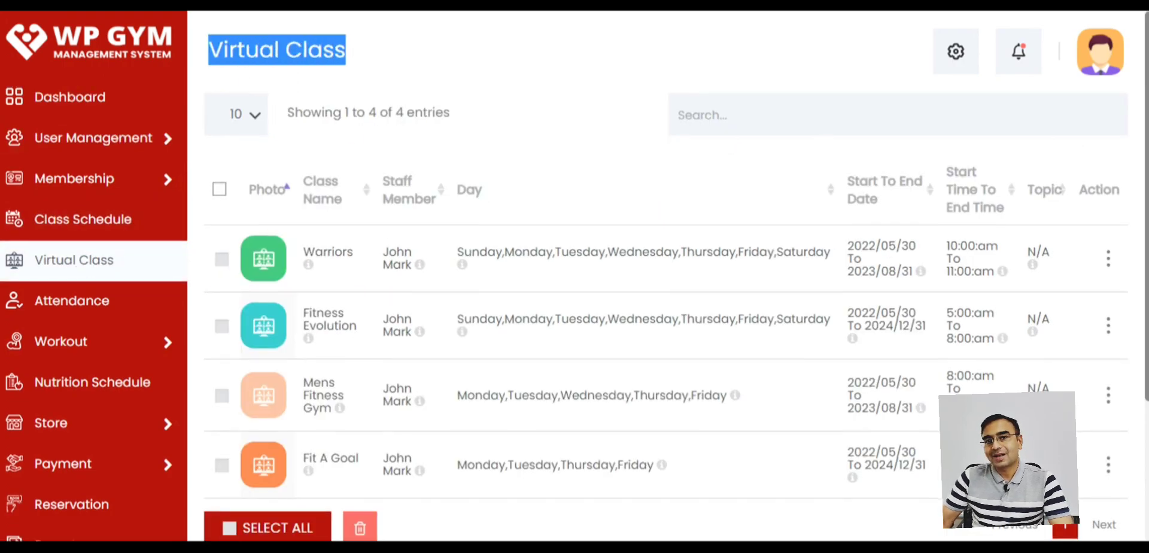
{"action": "left_click", "coordinate": [1108, 259]}
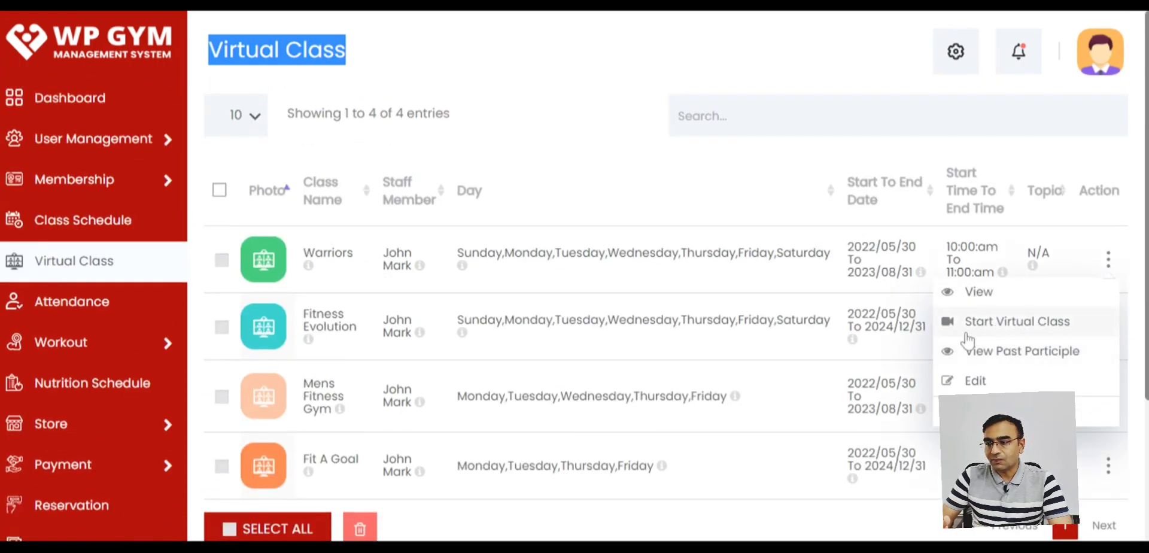
Open the Attendance page with date 2023/02/15 and class selection
{"action": "left_click", "coordinate": [88, 307]}
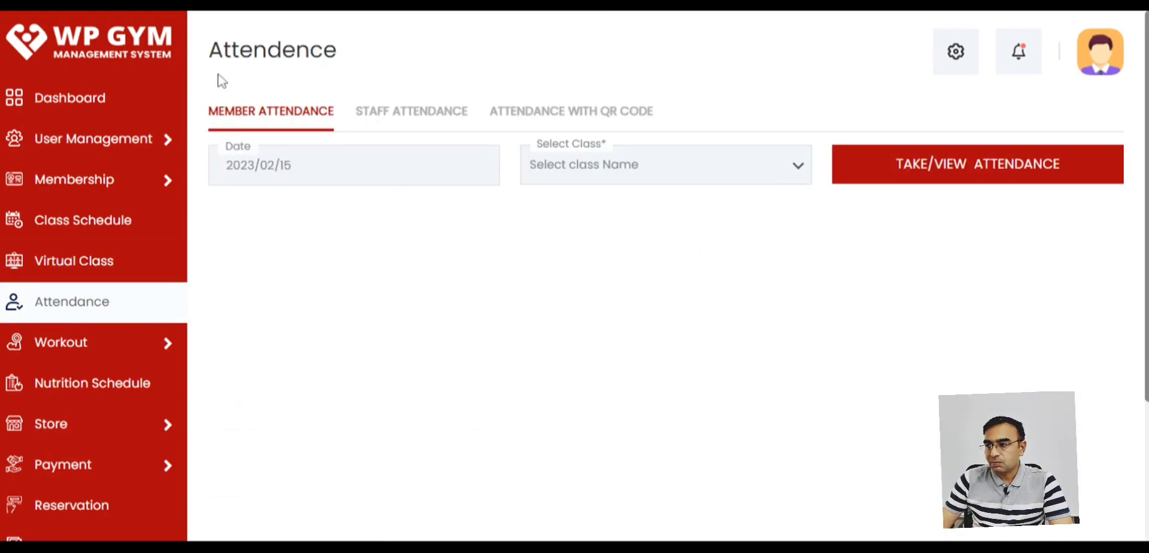
{"action": "left_click_drag", "start_coordinate": [209, 49], "coordinate": [359, 60]}
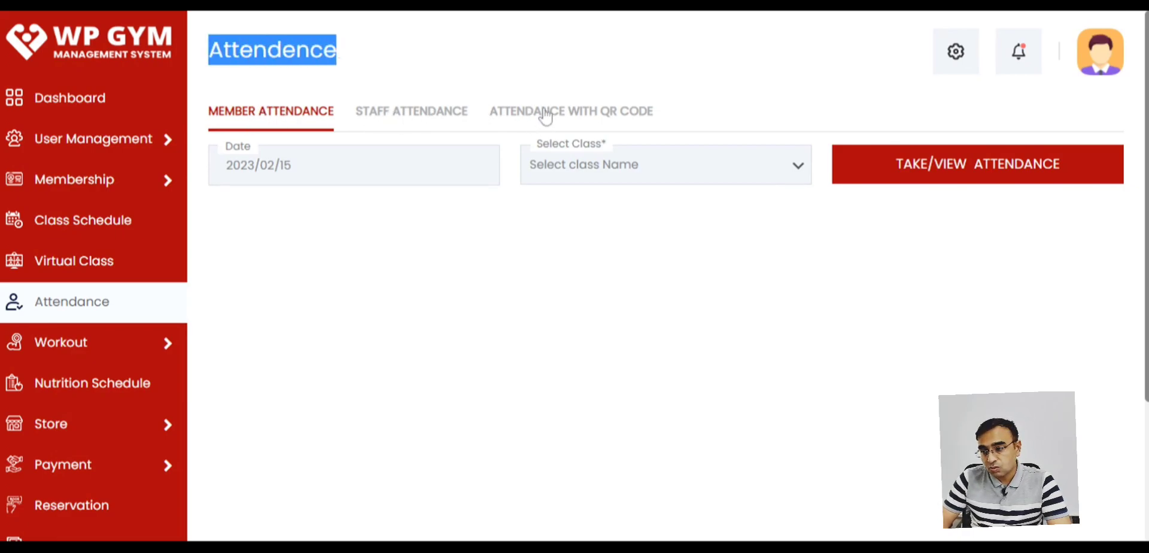
{"action": "scroll", "coordinate": [534, 231], "scroll_direction": "down", "scroll_amount": 2}
{"action": "mouse_move", "coordinate": [152, 282]}
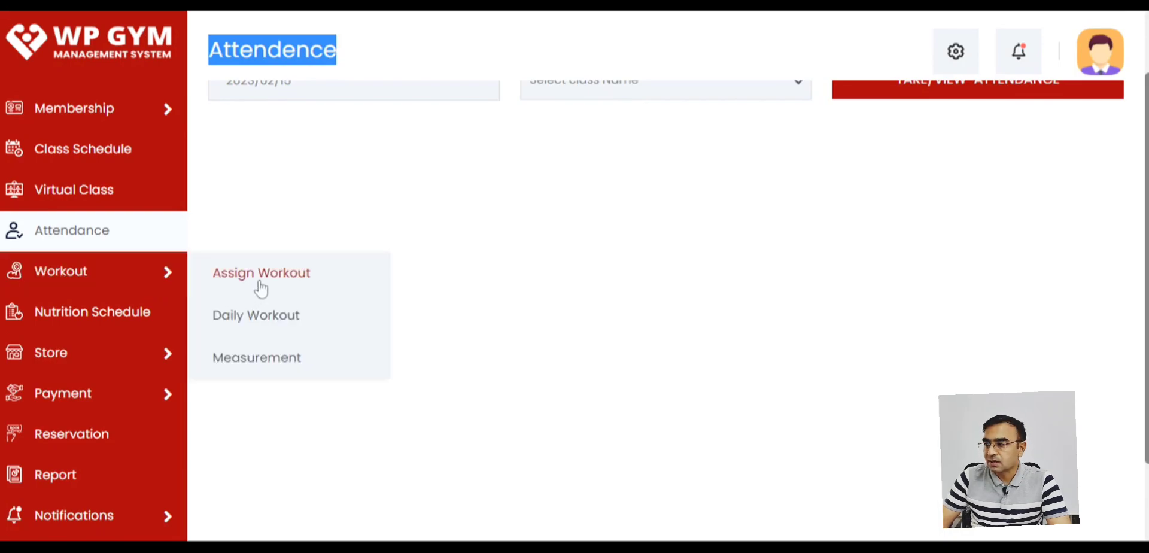
Review the assigned workouts list, a member's workout actions and the blank Assign Workout form
{"action": "left_click", "coordinate": [261, 274]}
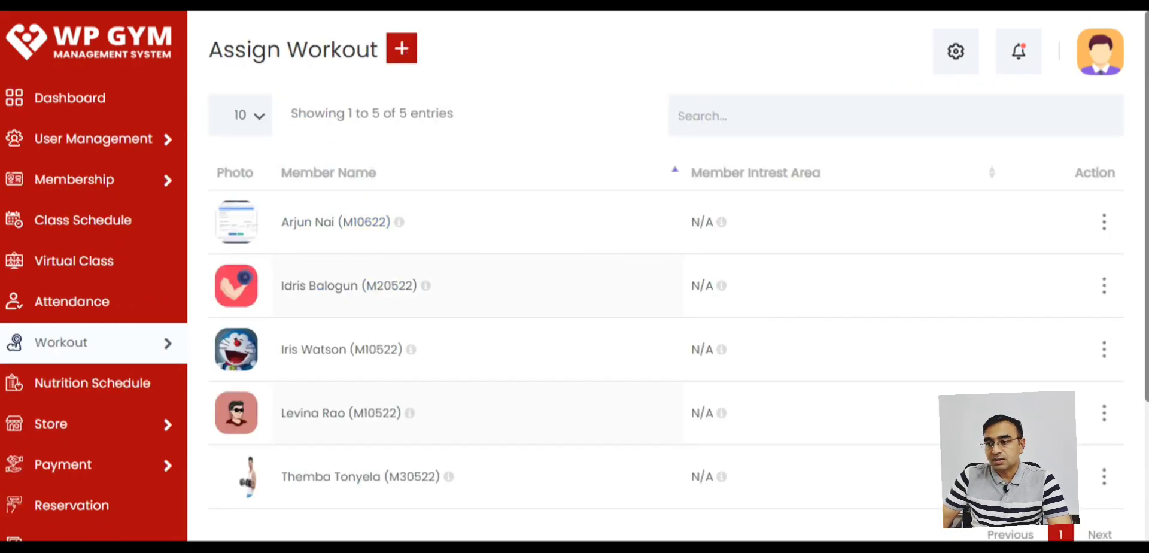
{"action": "left_click", "coordinate": [1103, 222]}
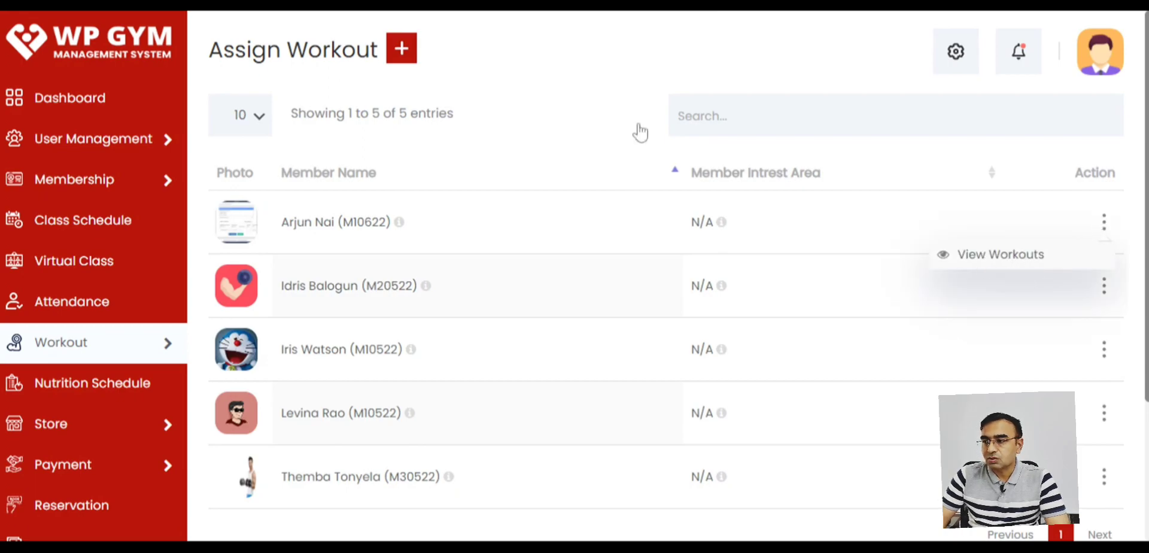
{"action": "left_click", "coordinate": [402, 48]}
{"action": "scroll", "coordinate": [400, 61], "scroll_direction": "down", "scroll_amount": 3}
{"action": "scroll", "coordinate": [337, 158], "scroll_direction": "up", "scroll_amount": 3}
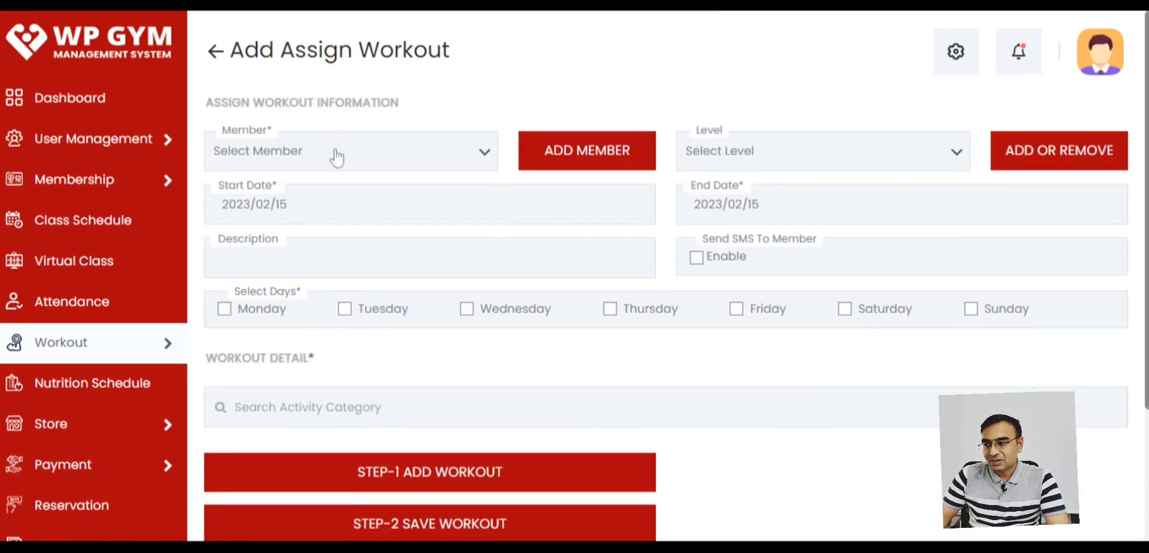
{"action": "left_click", "coordinate": [217, 58]}
Browse the Daily Workout log and its blank new workout log form
{"action": "mouse_move", "coordinate": [159, 363]}
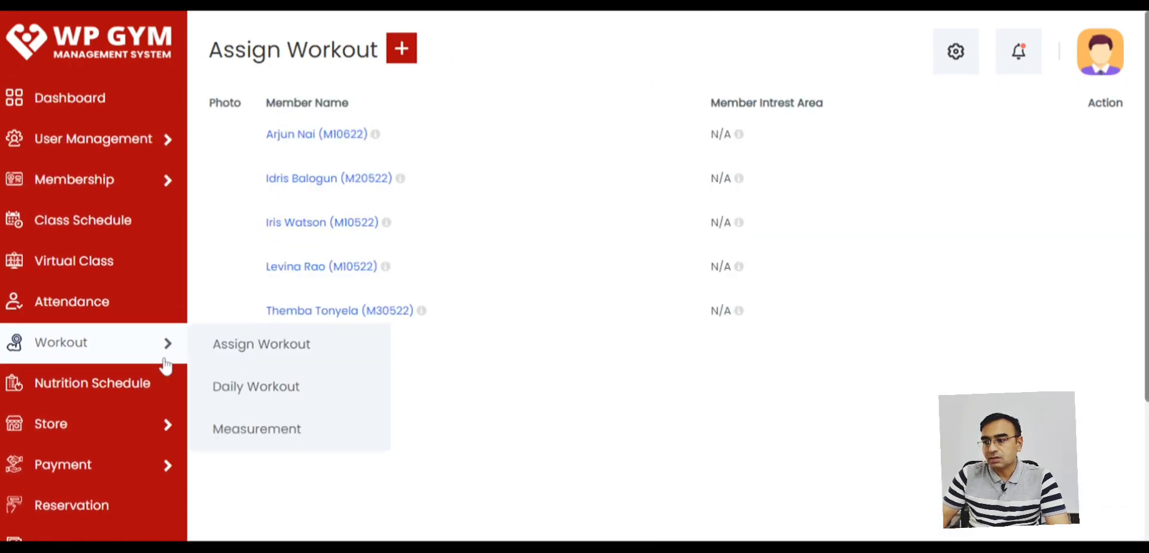
{"action": "left_click", "coordinate": [255, 387]}
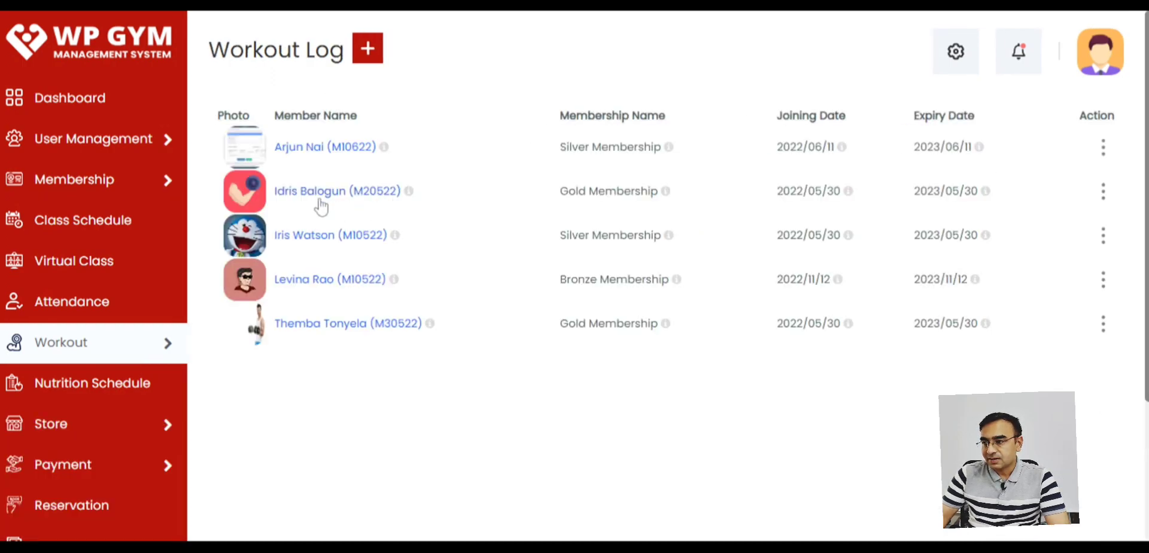
{"action": "scroll", "coordinate": [408, 319], "scroll_direction": "down", "scroll_amount": 3}
{"action": "scroll", "coordinate": [371, 195], "scroll_direction": "up", "scroll_amount": 1}
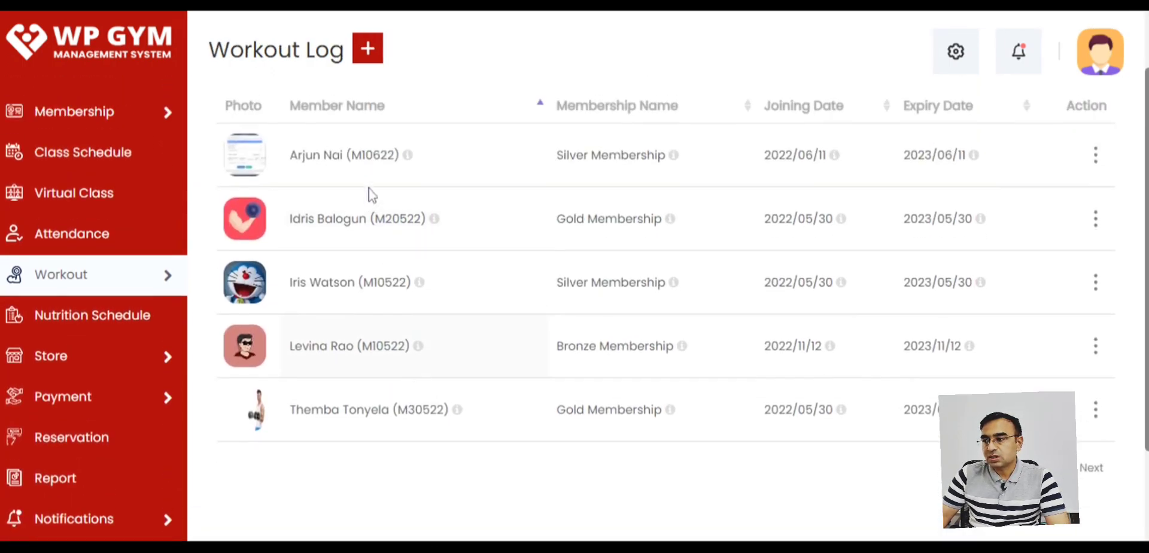
{"action": "scroll", "coordinate": [371, 194], "scroll_direction": "up", "scroll_amount": 1}
{"action": "left_click", "coordinate": [366, 60]}
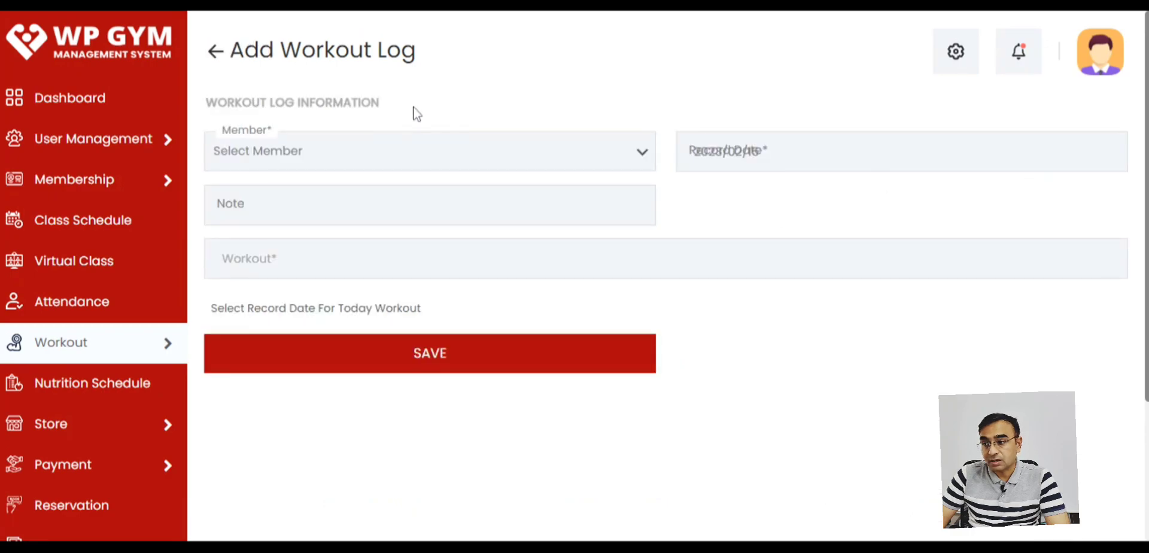
{"action": "scroll", "coordinate": [358, 141], "scroll_direction": "down", "scroll_amount": 3}
Look over the form for recording a new member measurement
{"action": "mouse_move", "coordinate": [165, 174]}
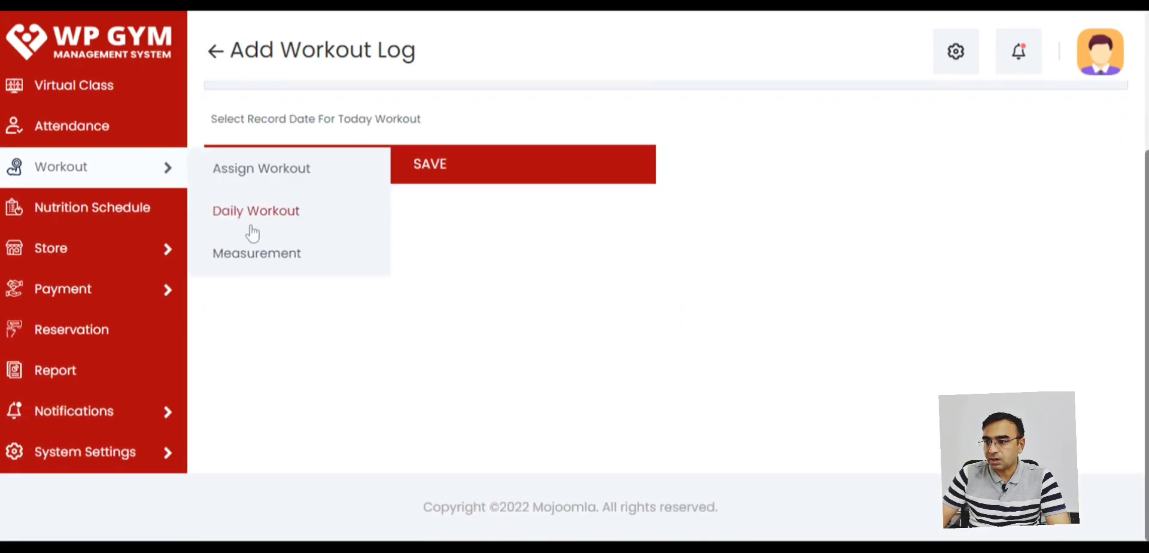
{"action": "left_click", "coordinate": [250, 256]}
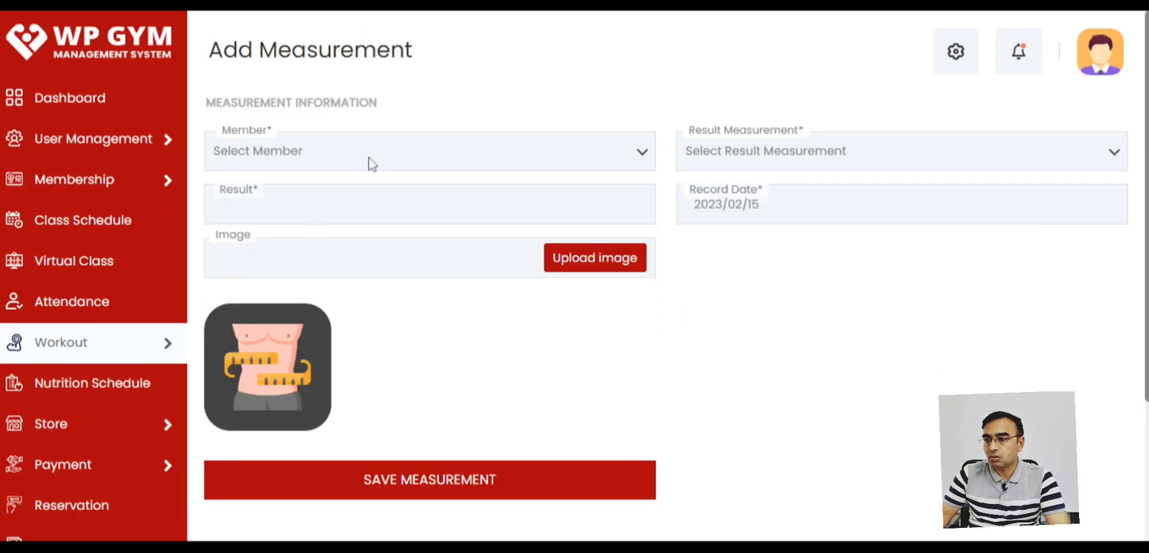
{"action": "scroll", "coordinate": [308, 239], "scroll_direction": "down", "scroll_amount": 3}
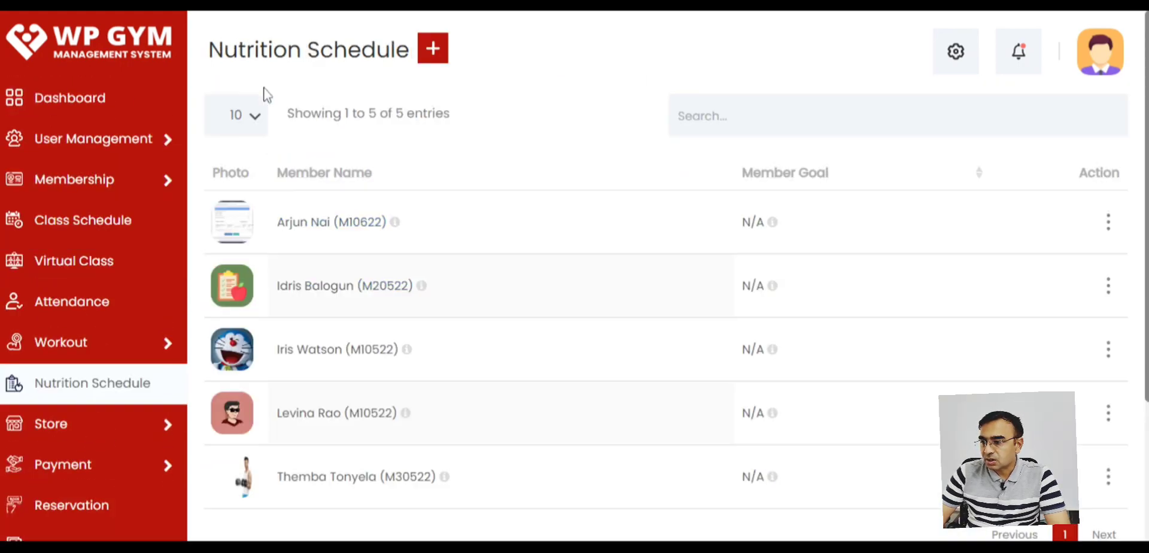
Browse the Nutrition Schedule member list and show one member's nutrition actions
{"action": "scroll", "coordinate": [325, 194], "scroll_direction": "down", "scroll_amount": 3}
{"action": "scroll", "coordinate": [860, 192], "scroll_direction": "up", "scroll_amount": 3}
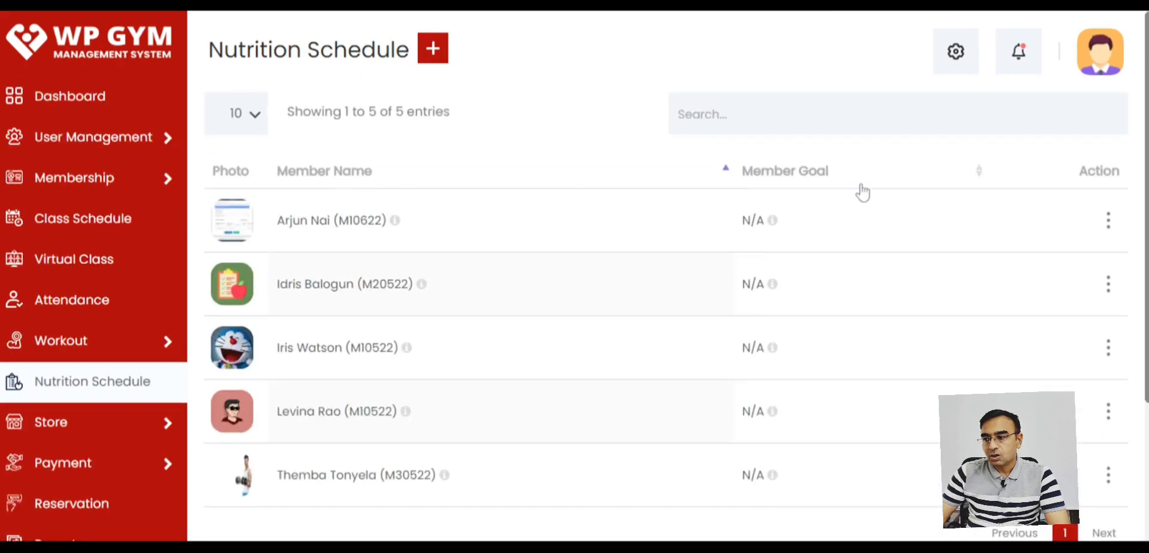
{"action": "scroll", "coordinate": [779, 279], "scroll_direction": "down", "scroll_amount": 3}
{"action": "scroll", "coordinate": [1072, 329], "scroll_direction": "up", "scroll_amount": 2}
{"action": "left_click", "coordinate": [1108, 328]}
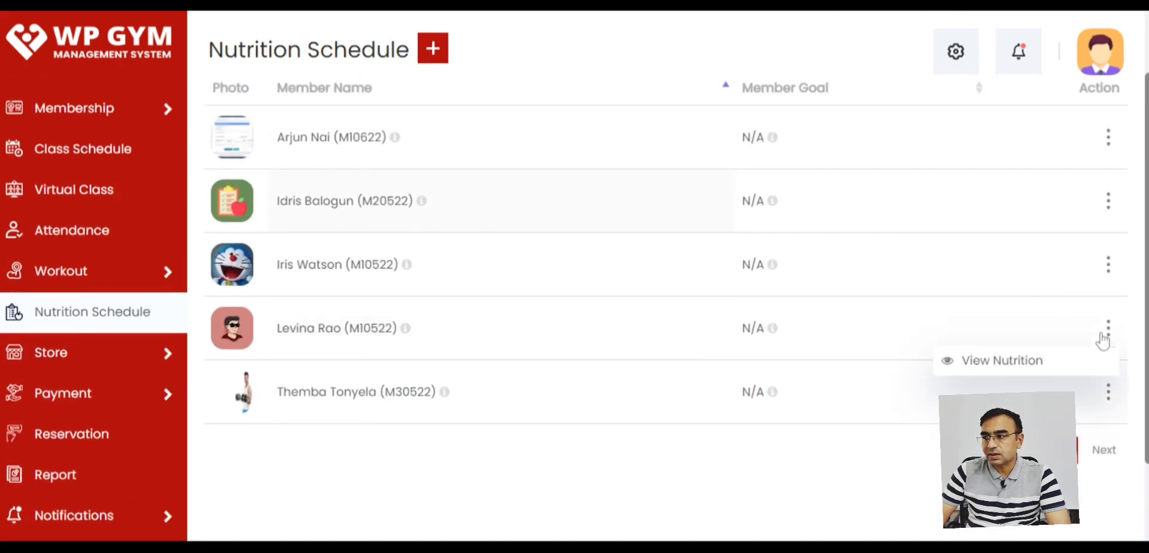
Review the blank Add Nutrition Schedule form with member, dates, days and meal options
{"action": "scroll", "coordinate": [473, 84], "scroll_direction": "up", "scroll_amount": 2}
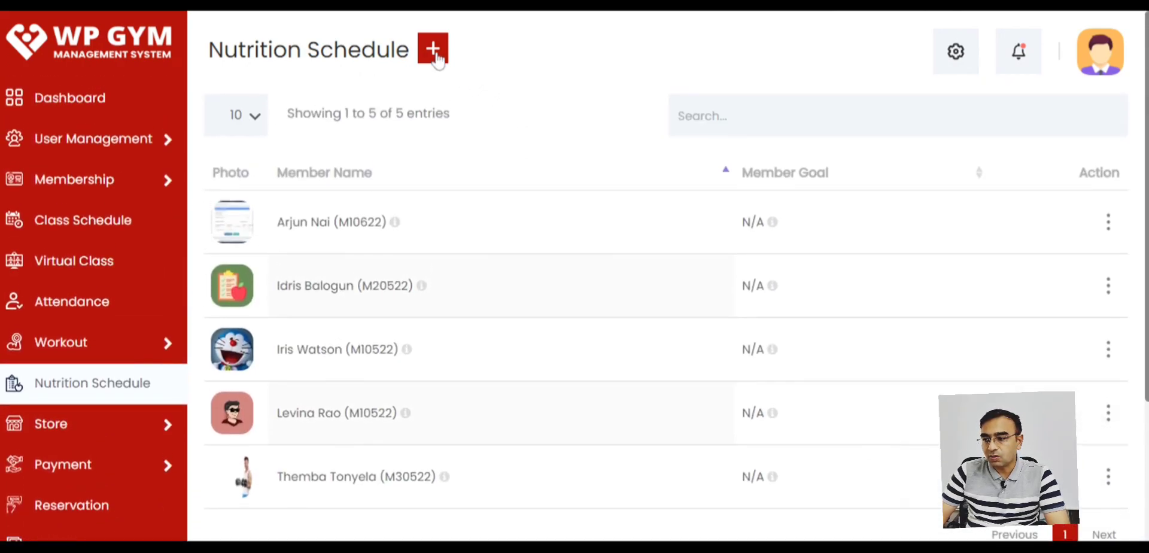
{"action": "left_click", "coordinate": [440, 56]}
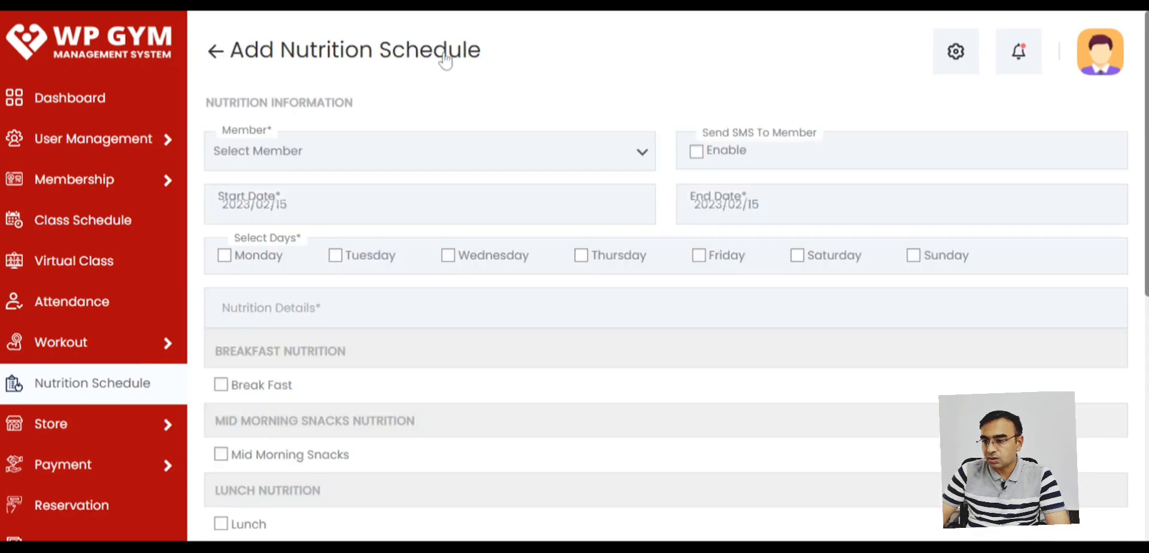
{"action": "scroll", "coordinate": [392, 359], "scroll_direction": "down", "scroll_amount": 5}
{"action": "mouse_move", "coordinate": [66, 367]}
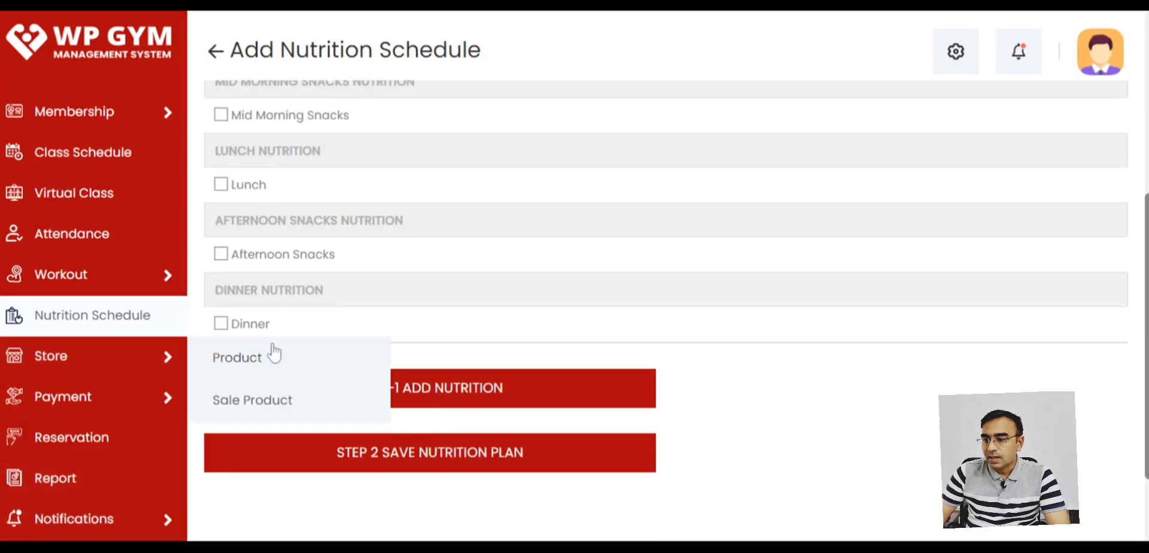
Browse the store's product list and the blank new product sale form
{"action": "left_click", "coordinate": [238, 359]}
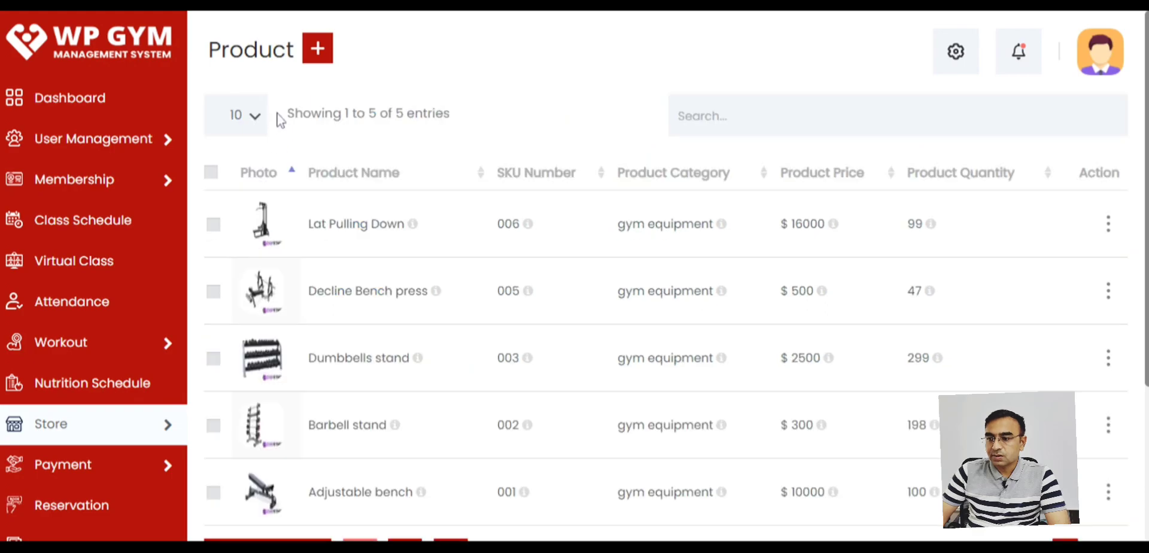
{"action": "mouse_move", "coordinate": [110, 443]}
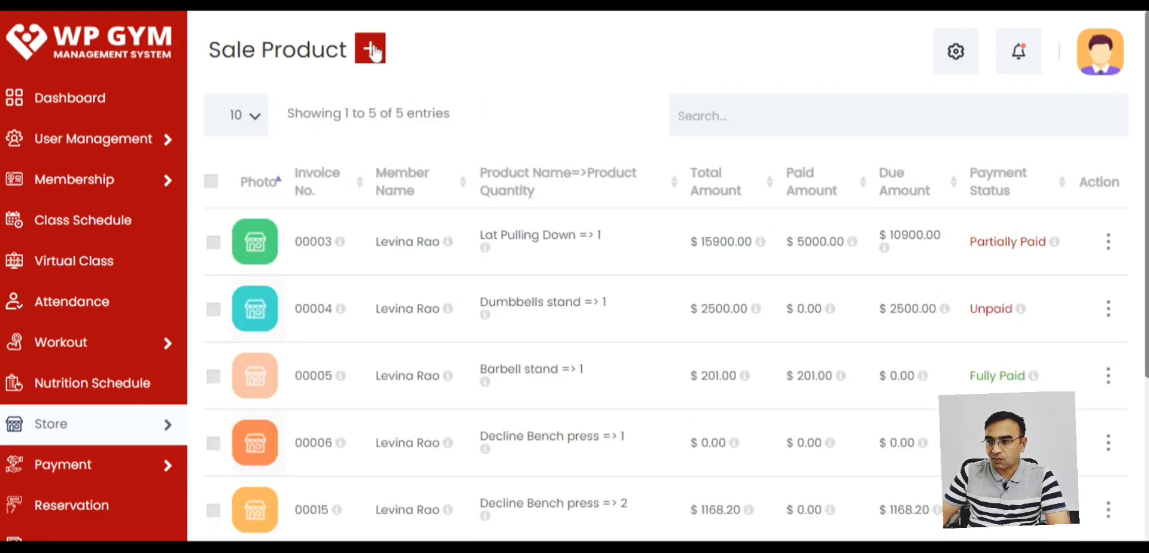
{"action": "left_click", "coordinate": [372, 50]}
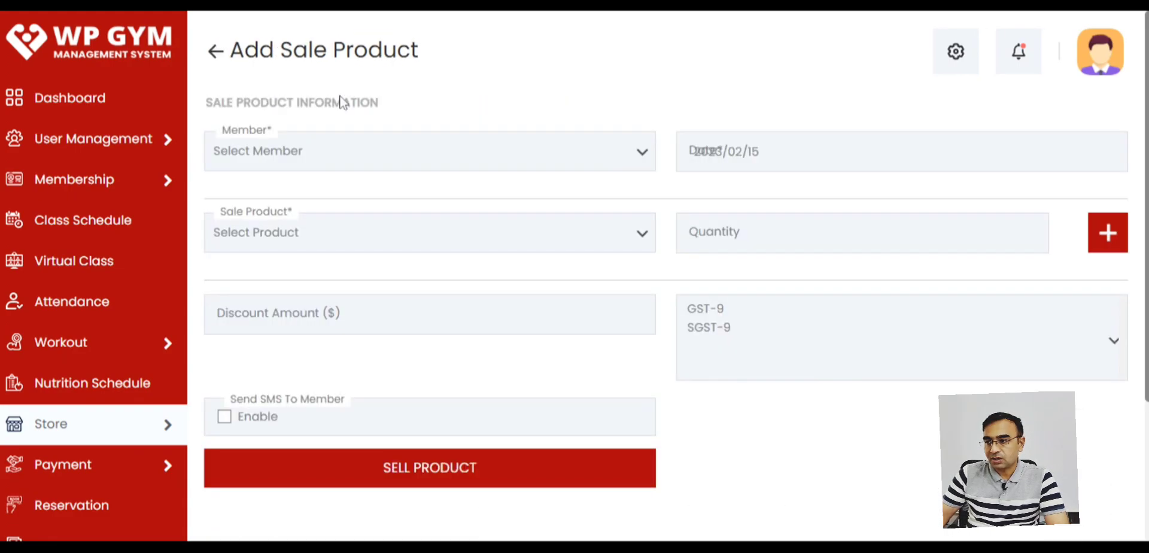
{"action": "scroll", "coordinate": [342, 129], "scroll_direction": "down", "scroll_amount": 1}
{"action": "scroll", "coordinate": [317, 132], "scroll_direction": "up", "scroll_amount": 1}
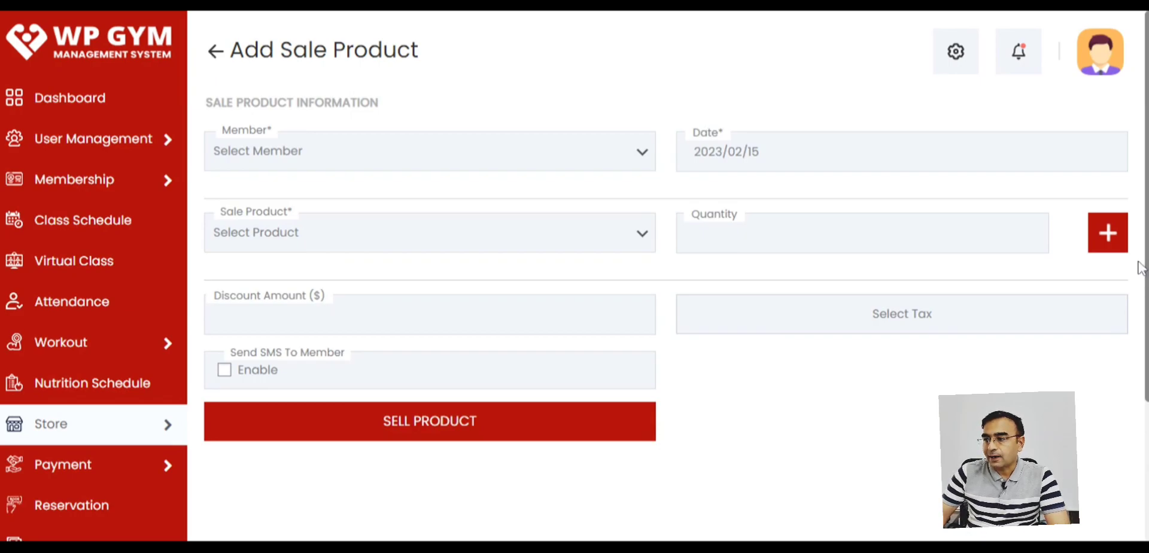
Open invoice #00003 showing a $15,900.00 total and one $5,000 cash payment
{"action": "left_click", "coordinate": [1108, 241]}
{"action": "left_click", "coordinate": [1016, 281]}
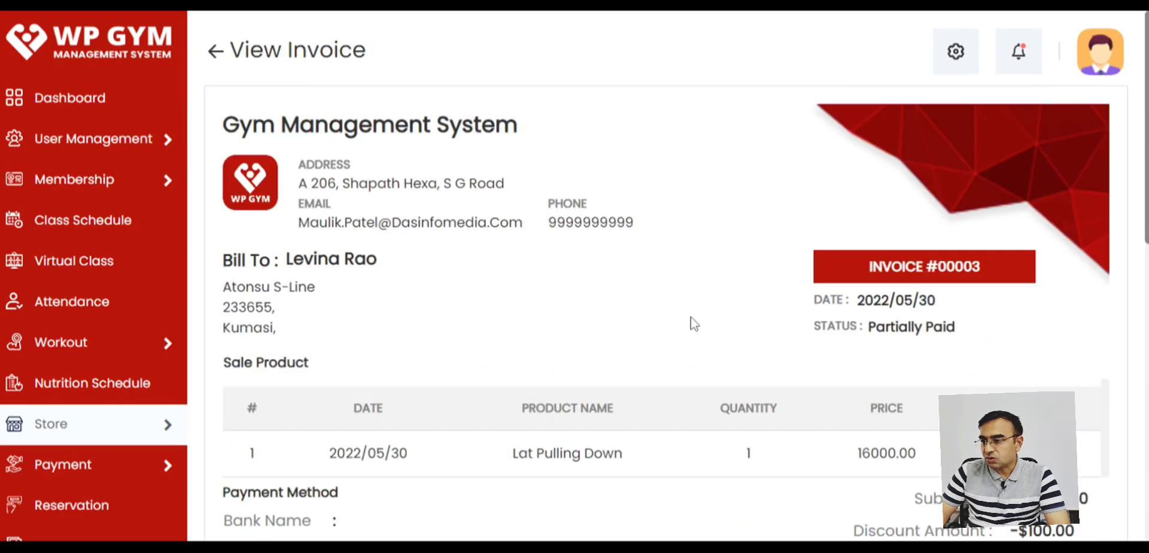
{"action": "scroll", "coordinate": [688, 315], "scroll_direction": "down", "scroll_amount": 10}
{"action": "scroll", "coordinate": [690, 307], "scroll_direction": "up", "scroll_amount": 10}
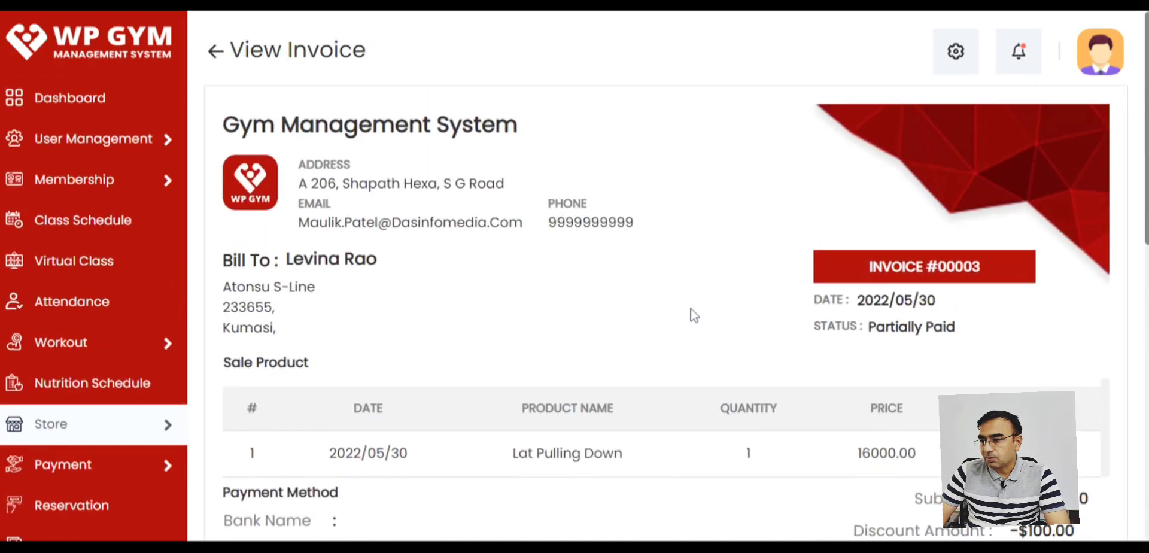
{"action": "scroll", "coordinate": [641, 346], "scroll_direction": "down", "scroll_amount": 8}
{"action": "mouse_move", "coordinate": [164, 410]}
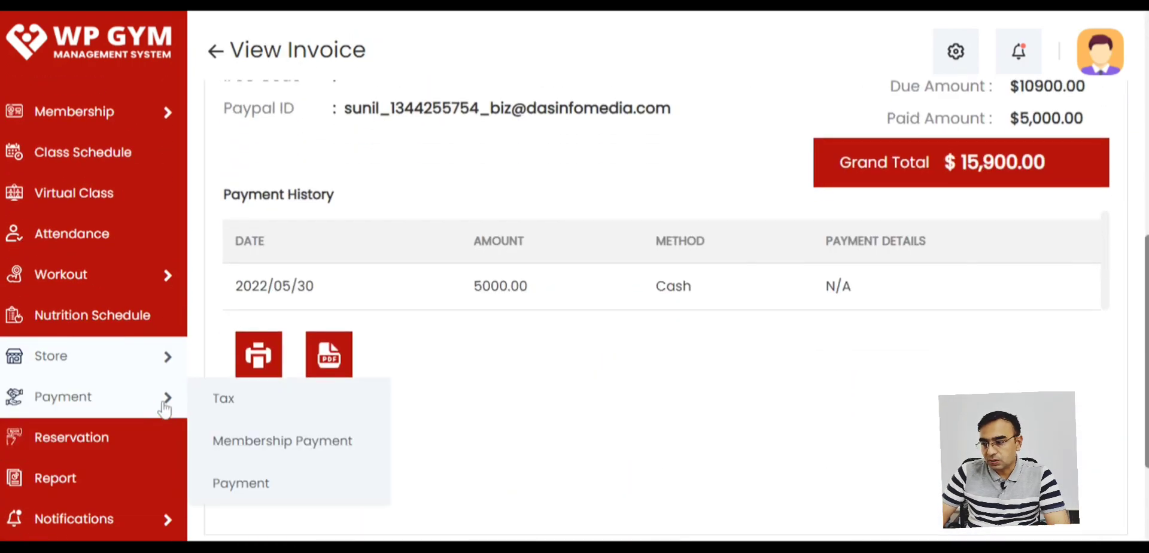
Show the blank Add Membership Payment form with member, membership, dates and total amount
{"action": "left_click", "coordinate": [272, 443]}
{"action": "scroll", "coordinate": [322, 184], "scroll_direction": "down", "scroll_amount": 4}
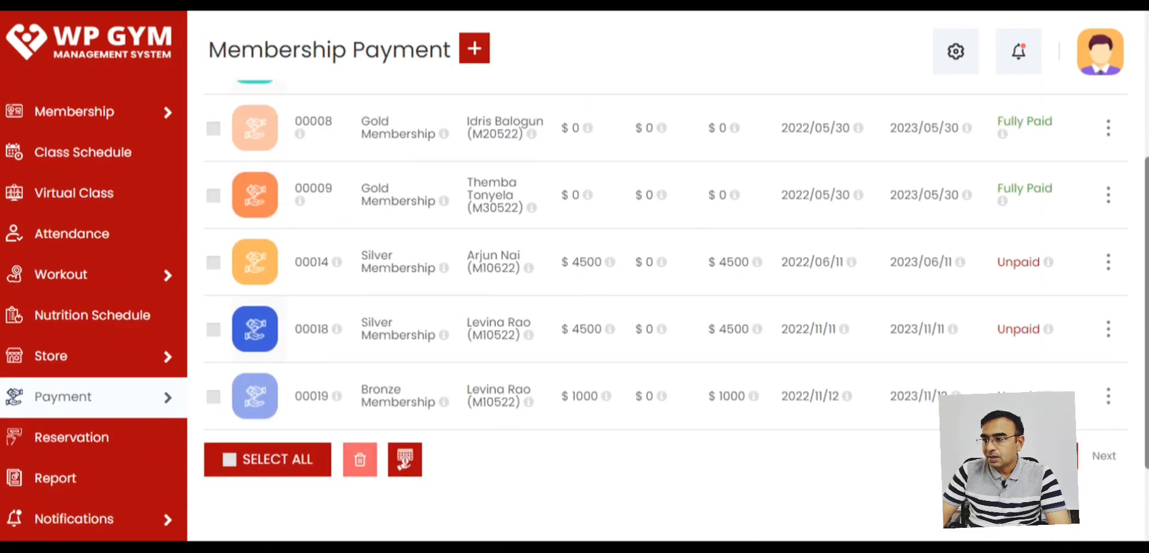
{"action": "scroll", "coordinate": [321, 185], "scroll_direction": "up", "scroll_amount": 4}
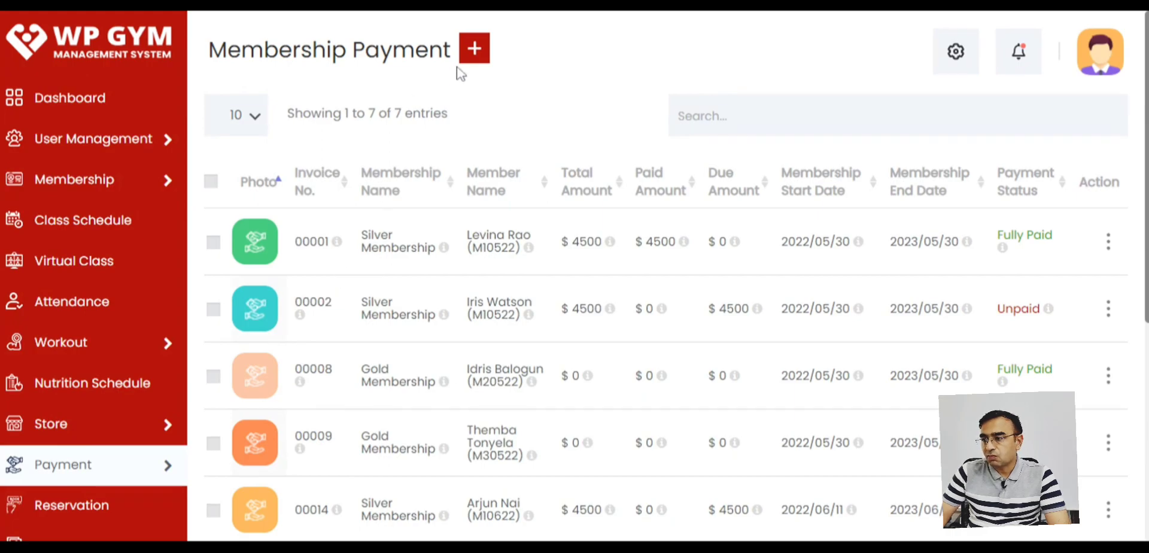
{"action": "left_click", "coordinate": [481, 60]}
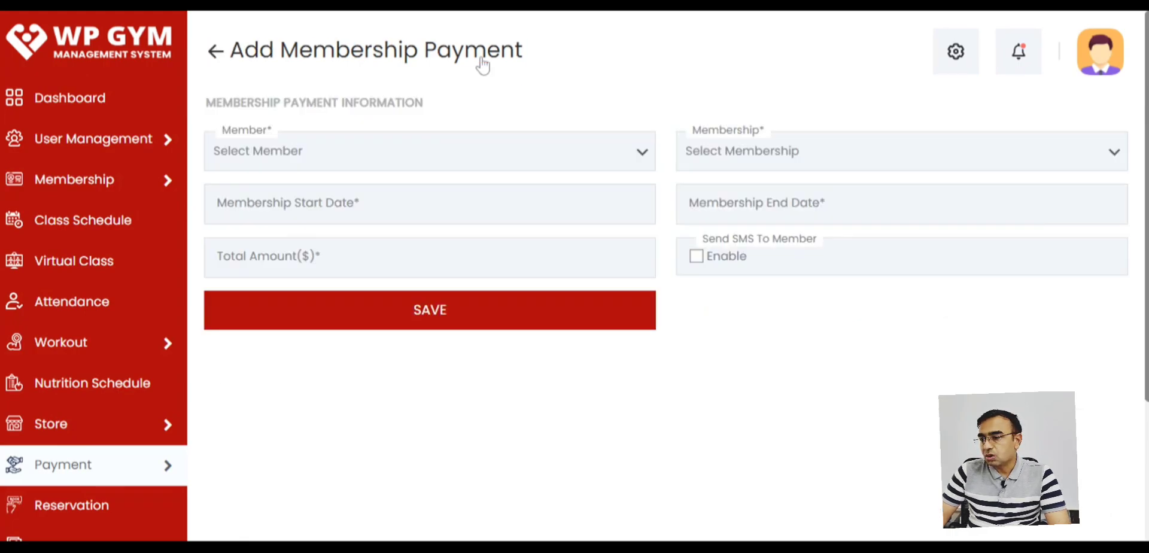
{"action": "scroll", "coordinate": [464, 349], "scroll_direction": "down", "scroll_amount": 3}
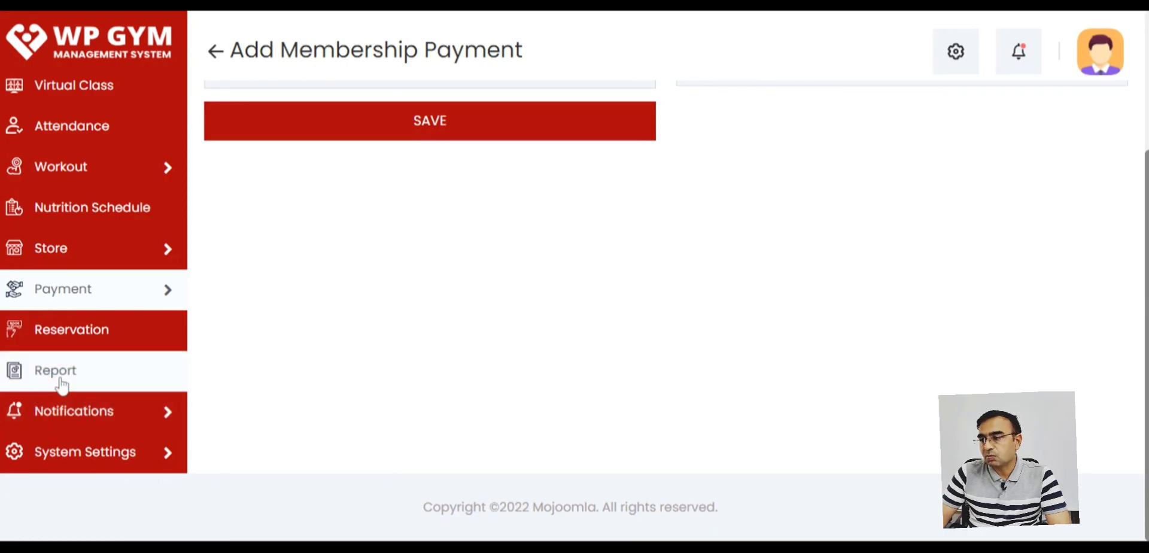
Display the Member Attendance Report chart for Fitness Evolution and Cardio Exercise classes
{"action": "left_click", "coordinate": [59, 381]}
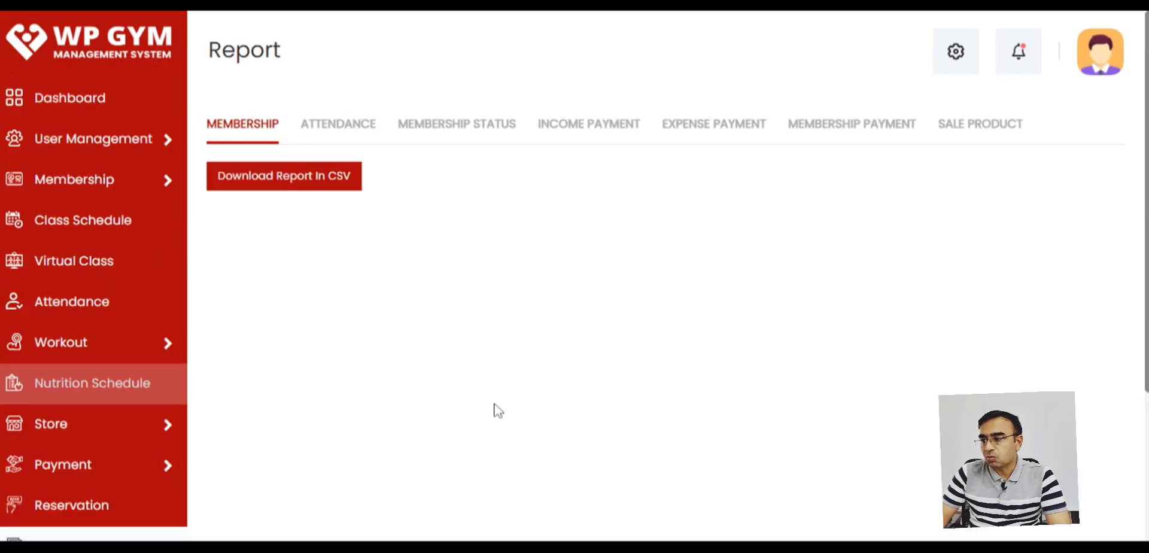
{"action": "left_click", "coordinate": [316, 130]}
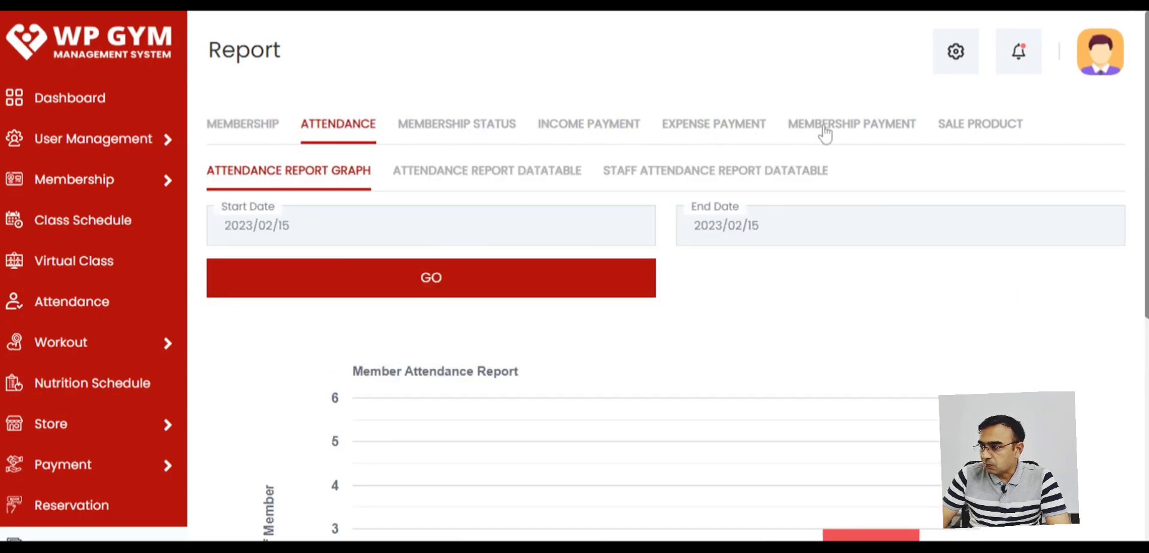
{"action": "scroll", "coordinate": [764, 278], "scroll_direction": "down", "scroll_amount": 4}
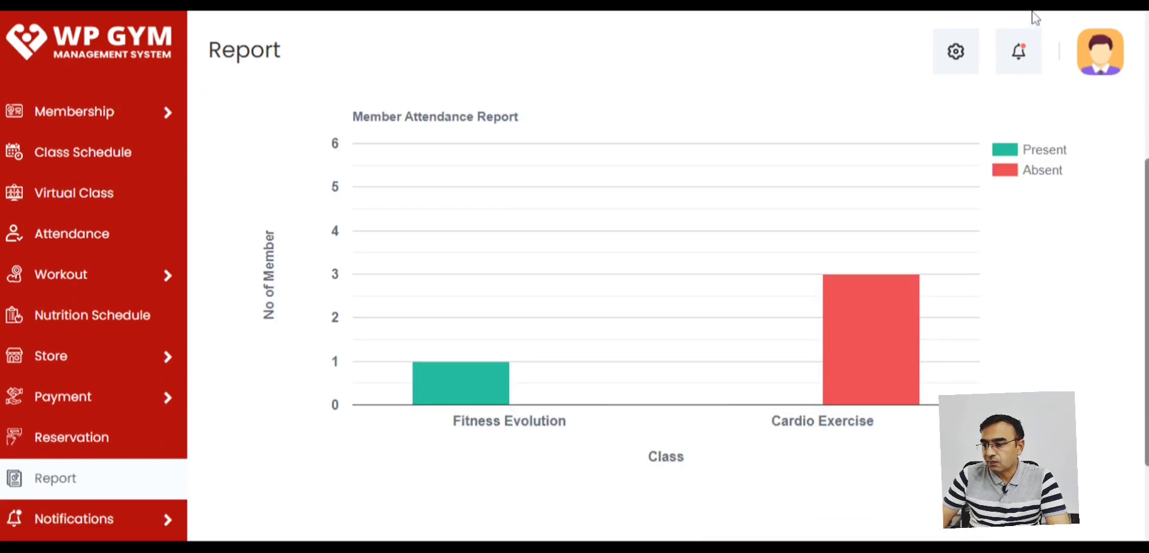